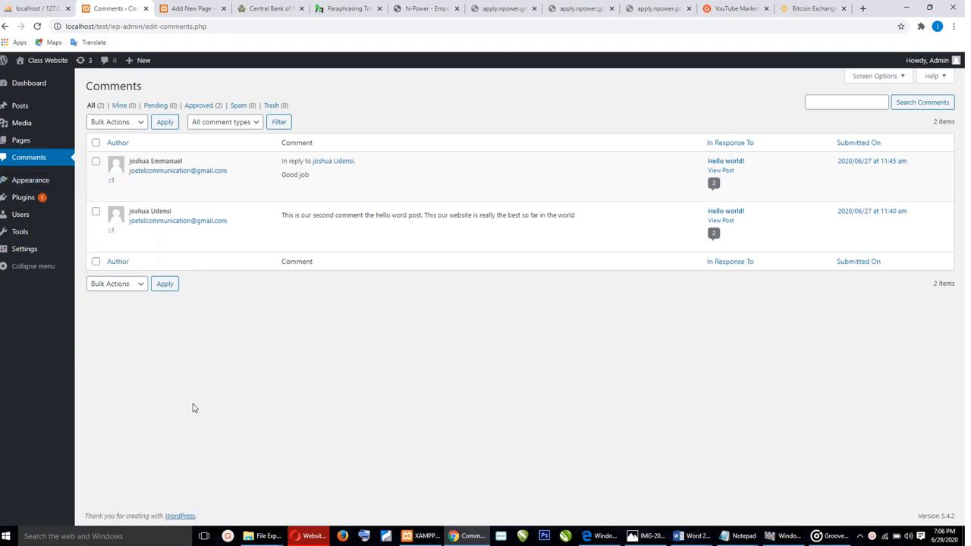
Step: Open the site's installed themes and update the Twenty Twenty and Twenty Nineteen themes
mouse_move(45, 182)
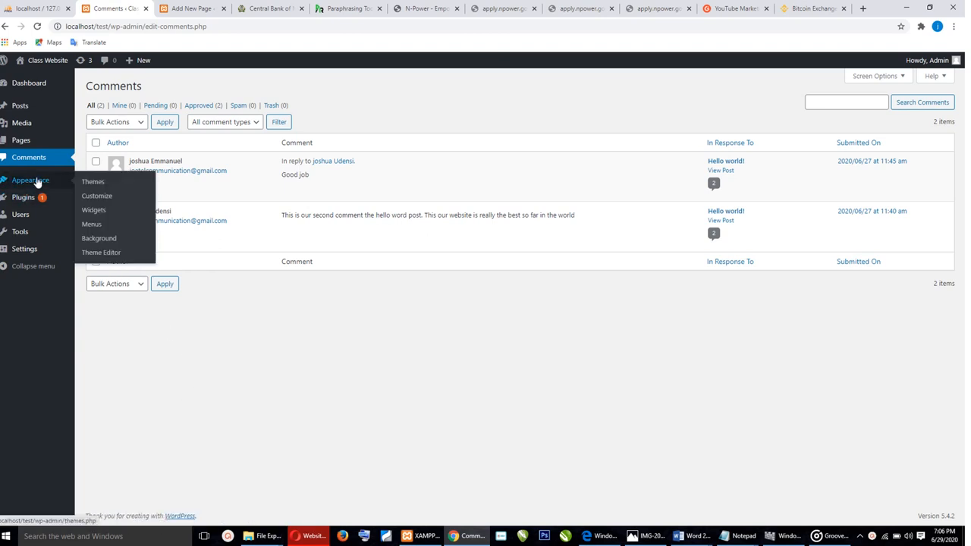
left_click(93, 183)
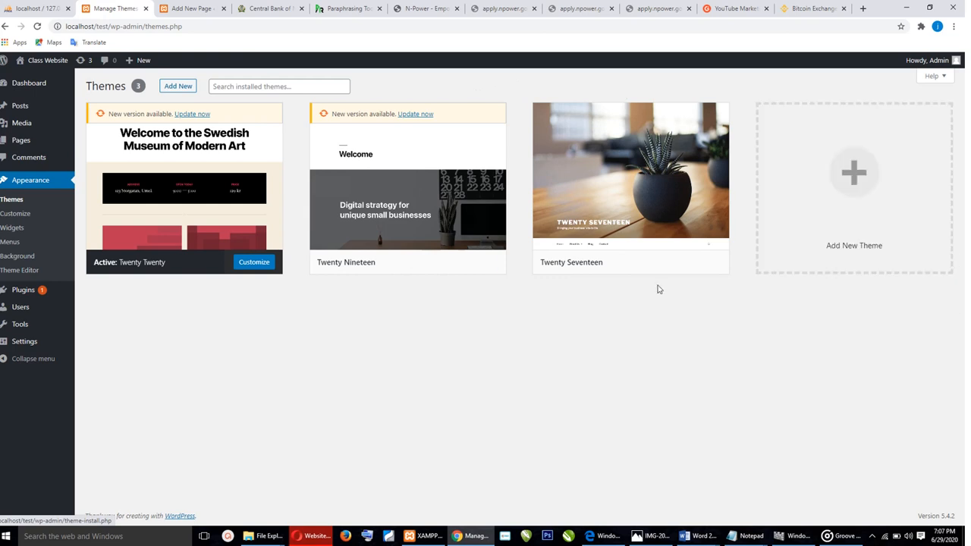
left_click(194, 115)
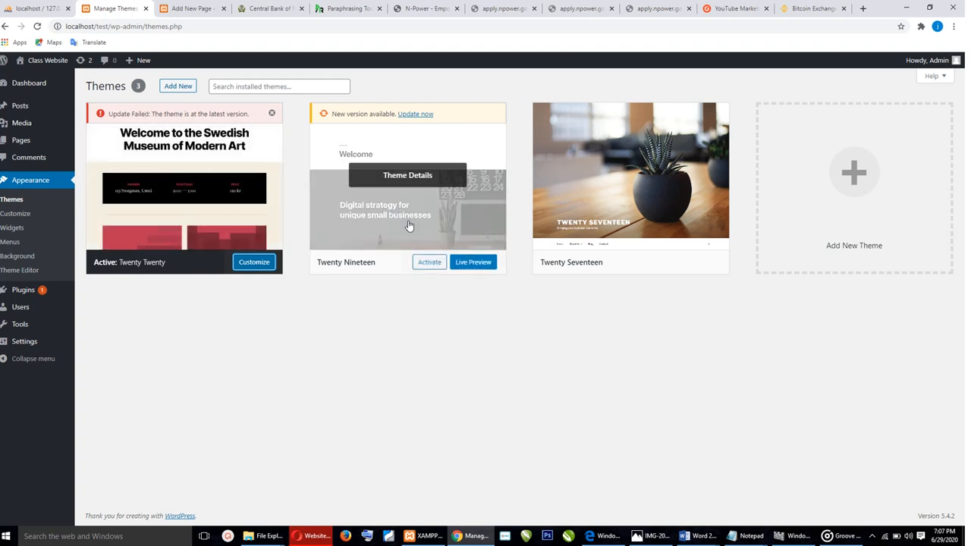
left_click(272, 113)
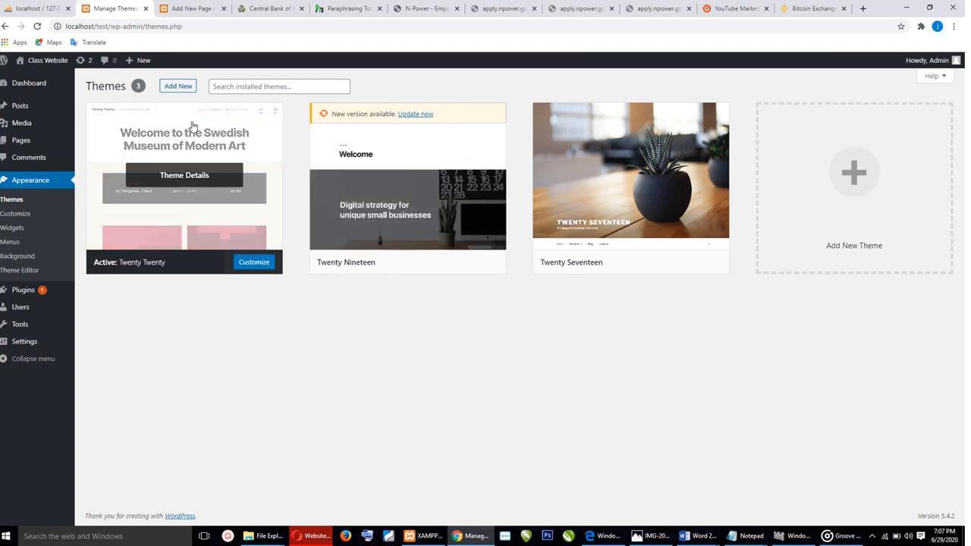
left_click(415, 114)
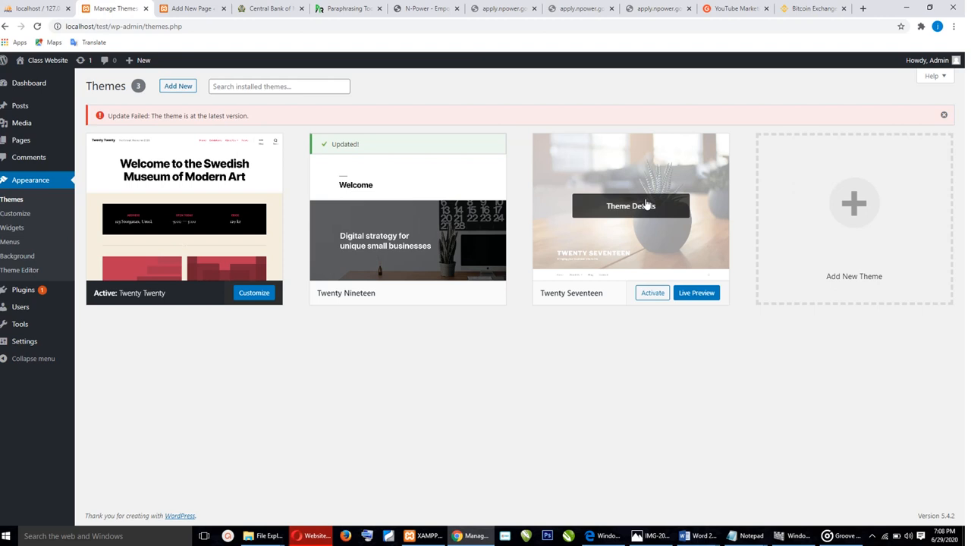
Step: Open the details of the Twenty Seventeen theme and activate it for the site
left_click(644, 207)
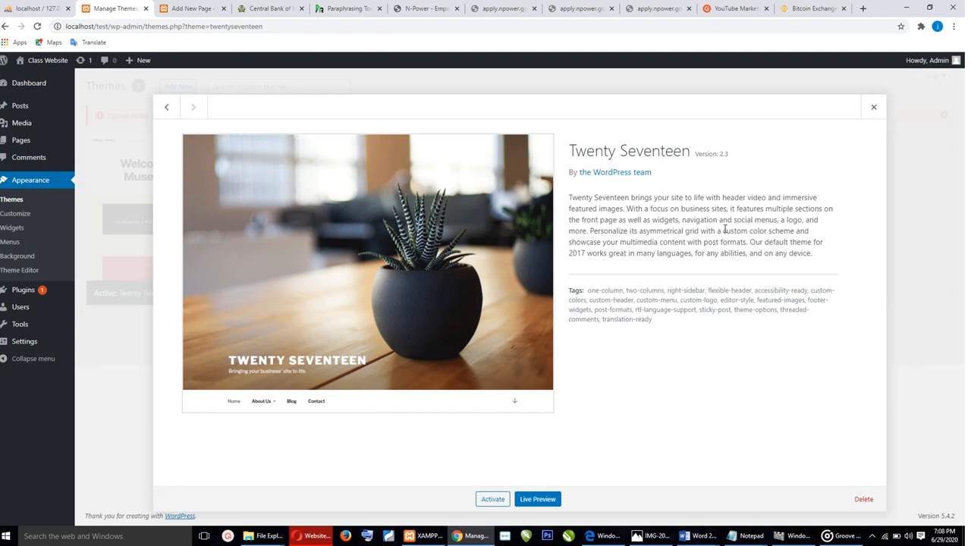
left_click(490, 500)
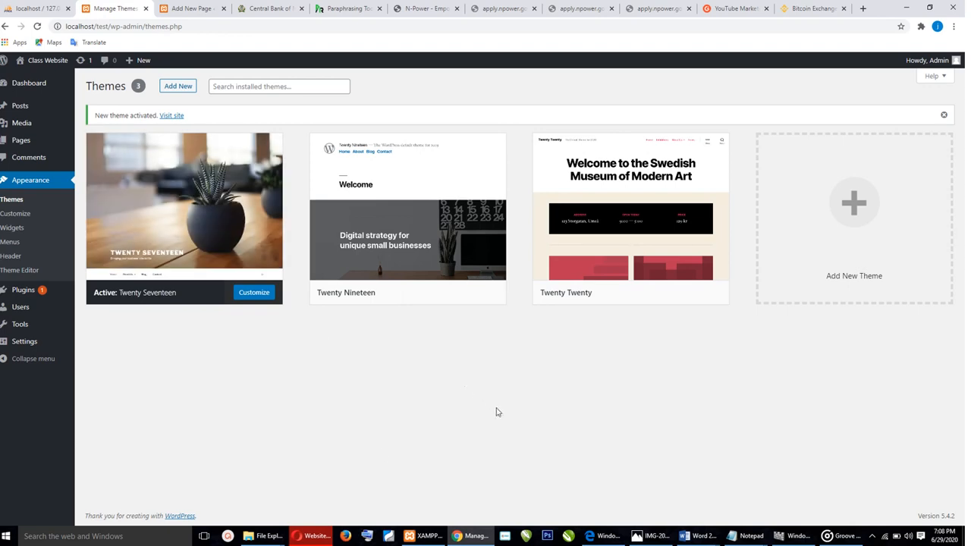
Step: Switch to the Opera browser, reload the Class Website blog page and look through it in the new theme
left_click(313, 536)
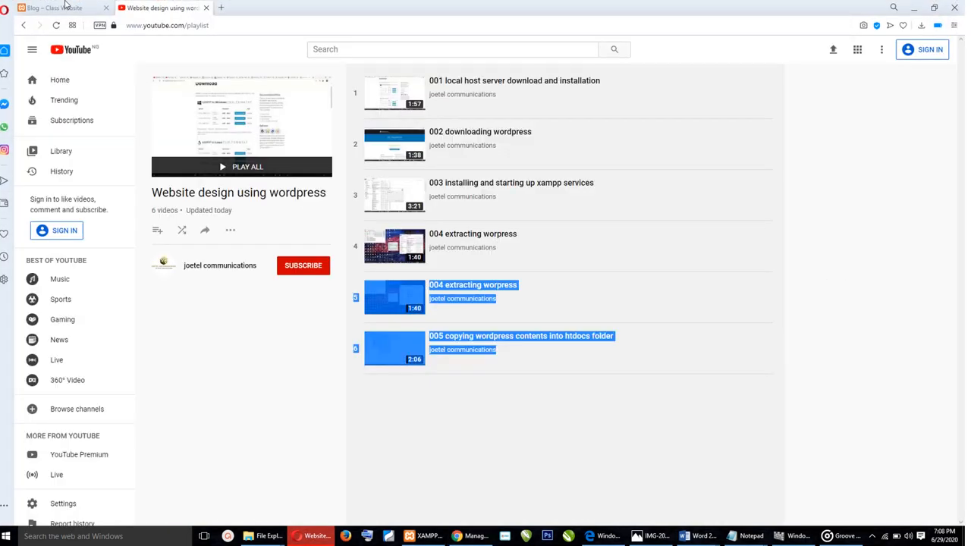
left_click(66, 7)
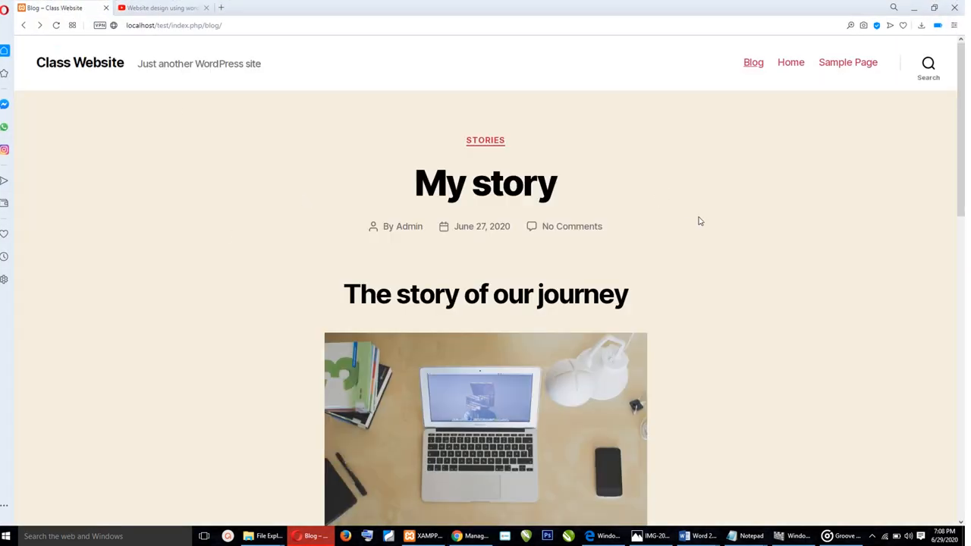
left_click(55, 27)
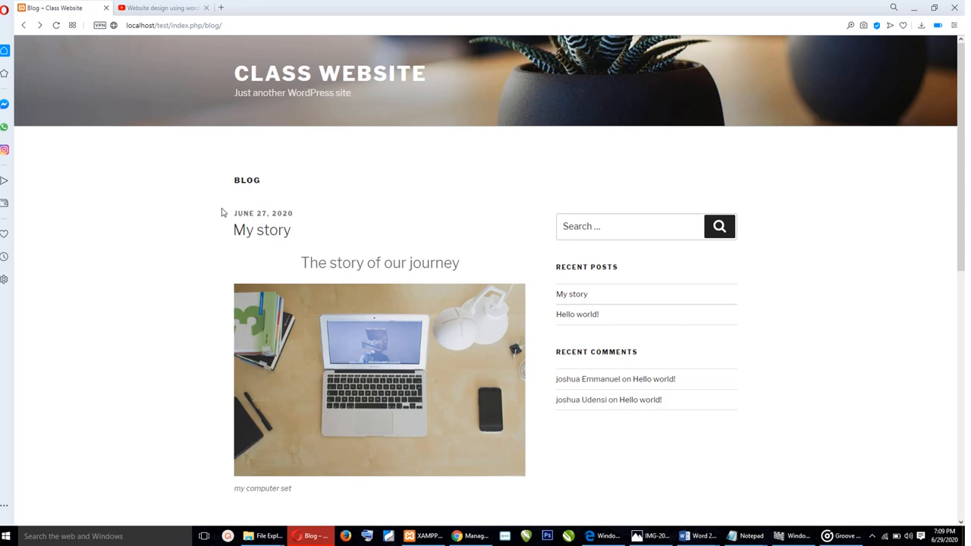
scroll(223, 212, "down", 4)
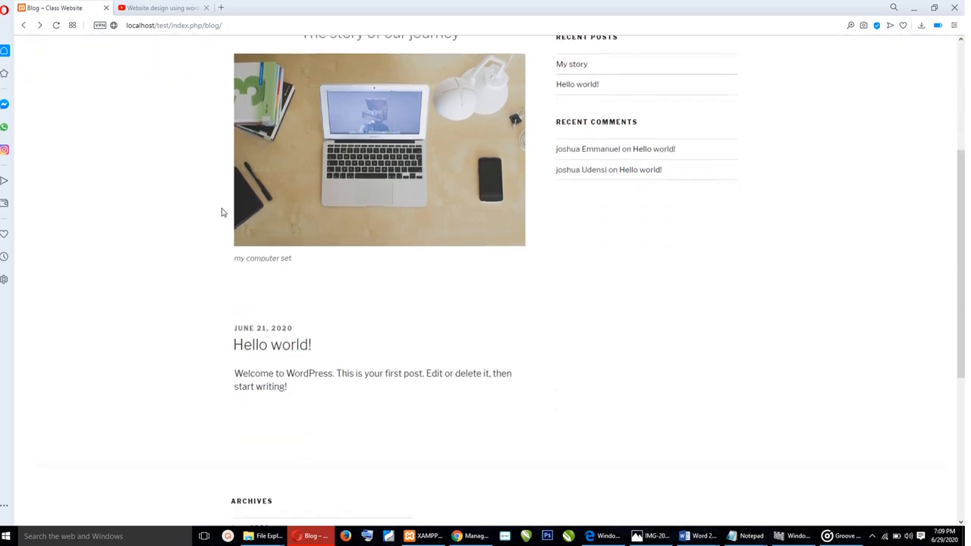
scroll(222, 212, "up", 4)
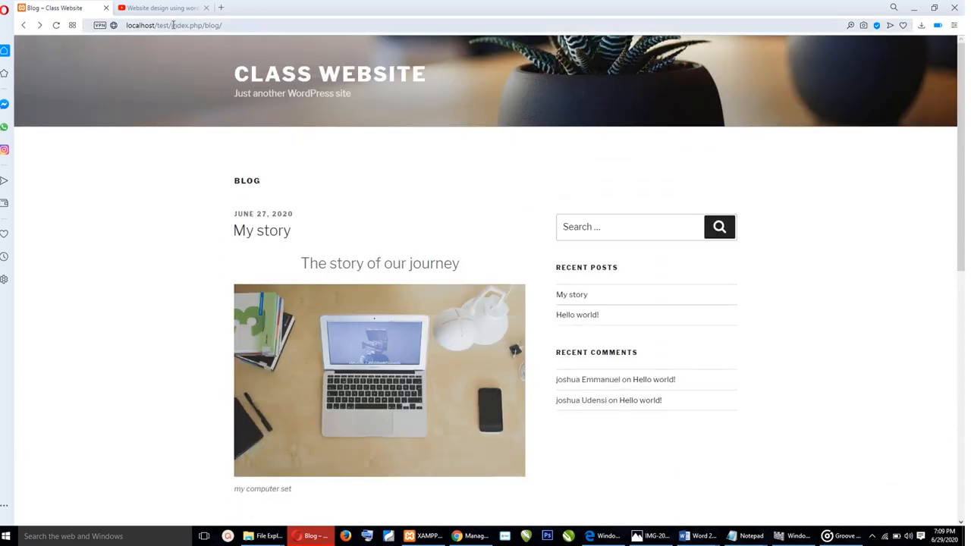
Step: Load the site's home page at localhost/test/ and examine its header and content in the new theme
left_click_drag(173, 25, 228, 25)
key("BackSpace")
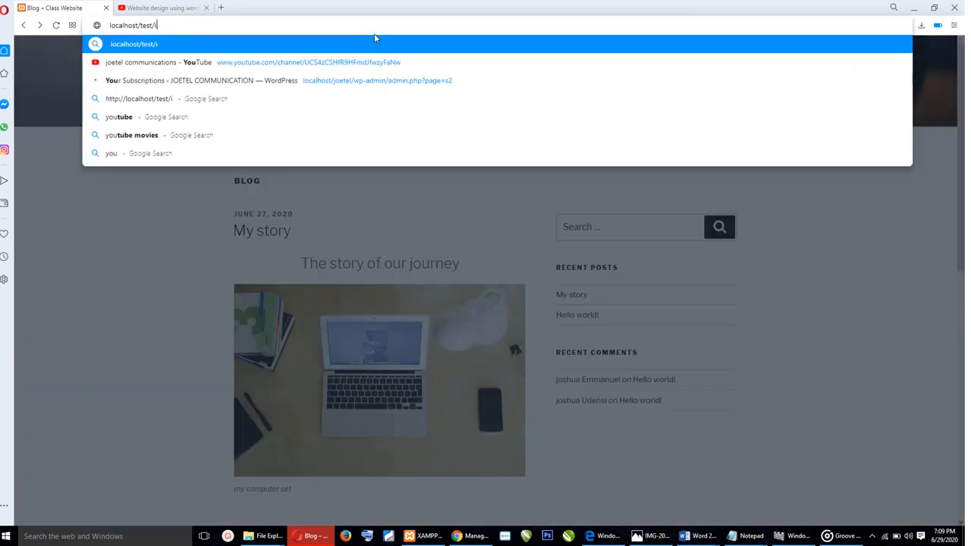
type("i")
key("BackSpace")
key("Return")
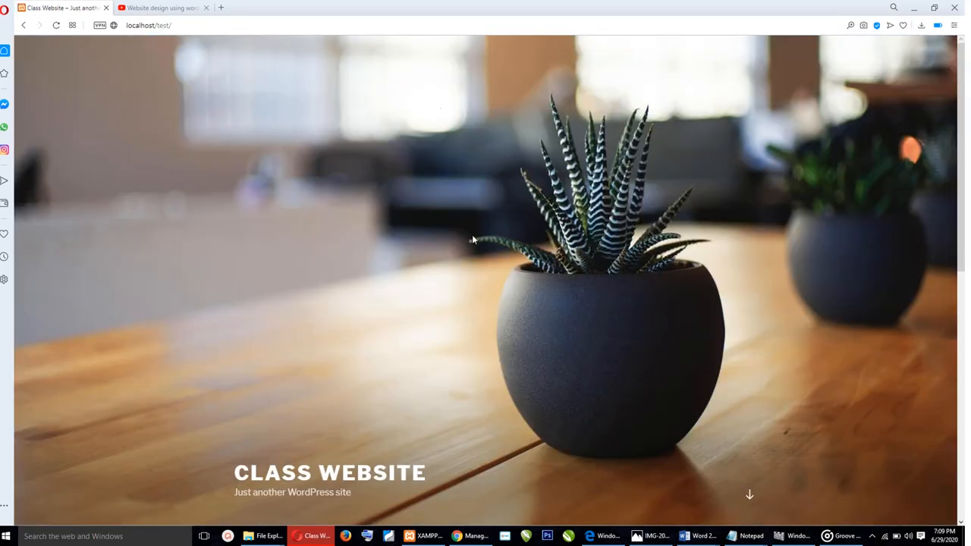
scroll(439, 253, "down", 2)
scroll(439, 253, "down", 5)
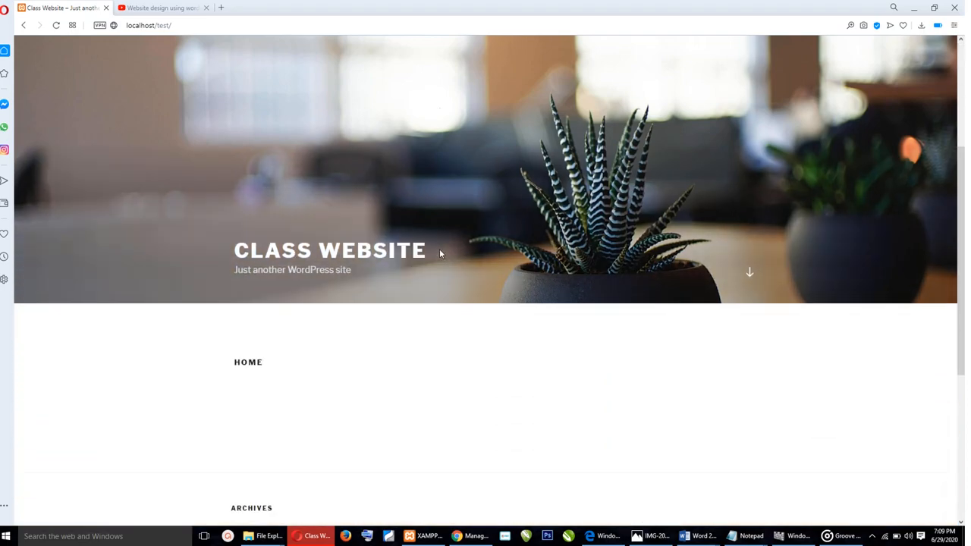
scroll(439, 254, "up", 7)
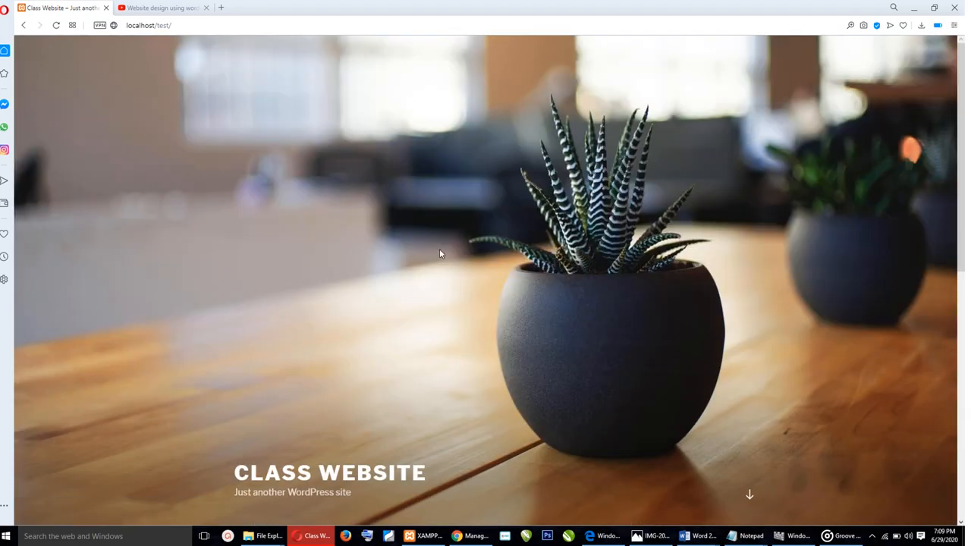
scroll(439, 253, "down", 7)
scroll(440, 254, "up", 7)
left_click(749, 497)
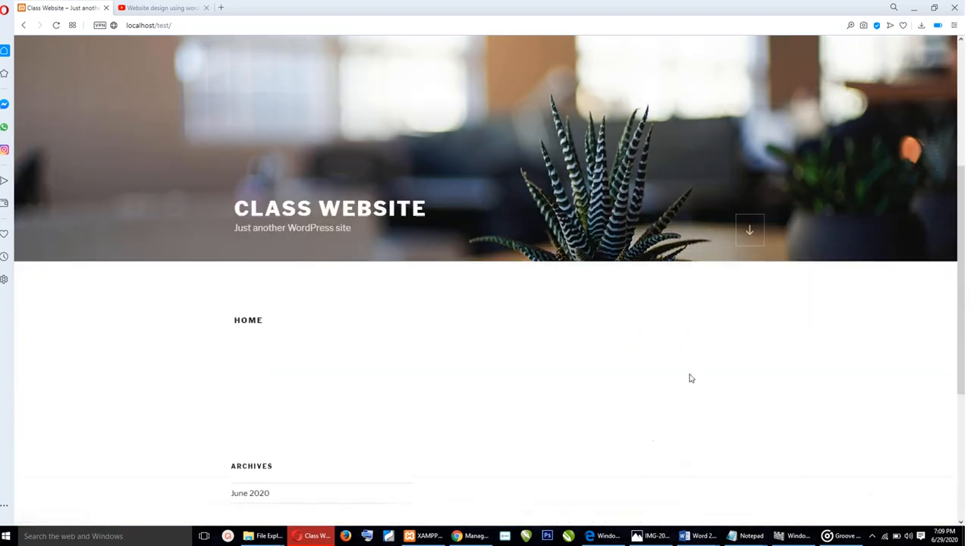
scroll(734, 348, "up", 7)
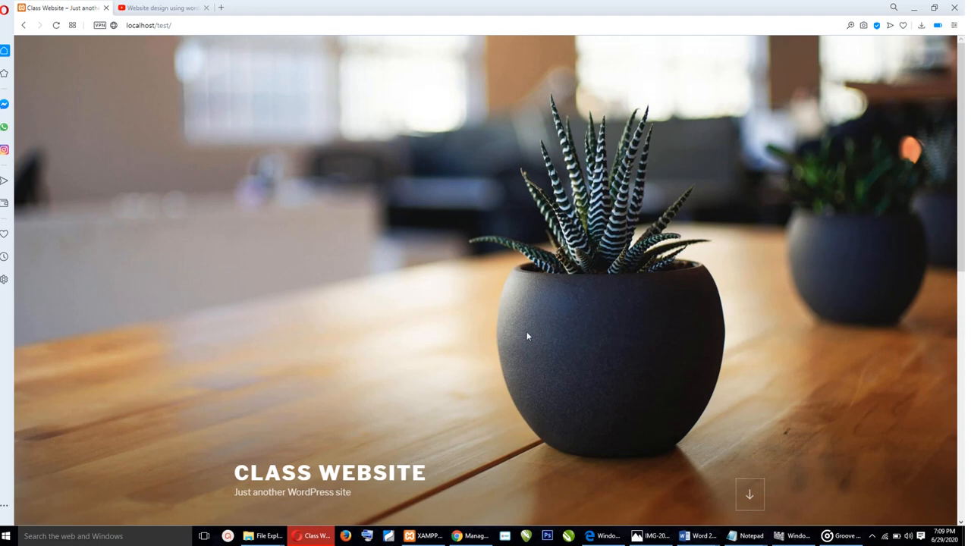
Step: Return to the WordPress admin in Chrome, open the page for adding themes and browse the featured themes
left_click(468, 536)
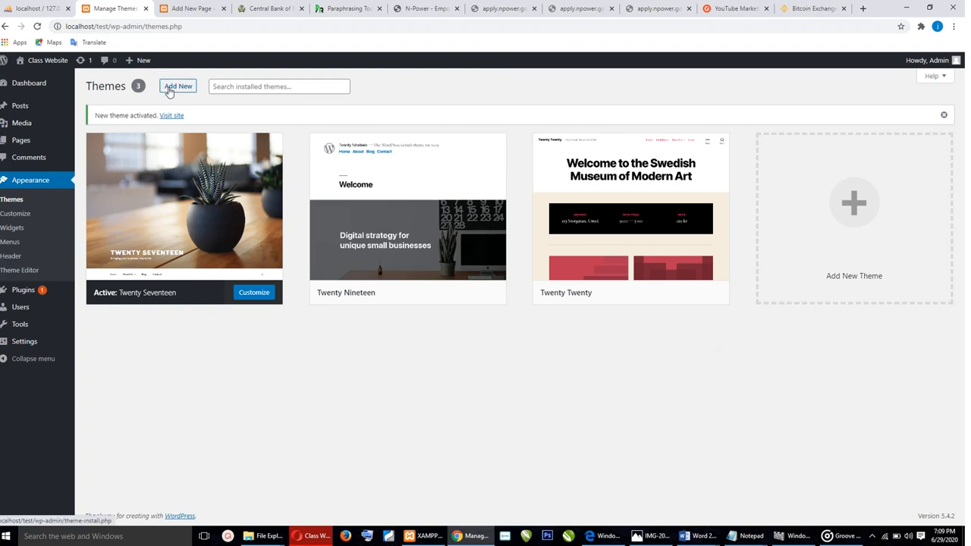
left_click(864, 220)
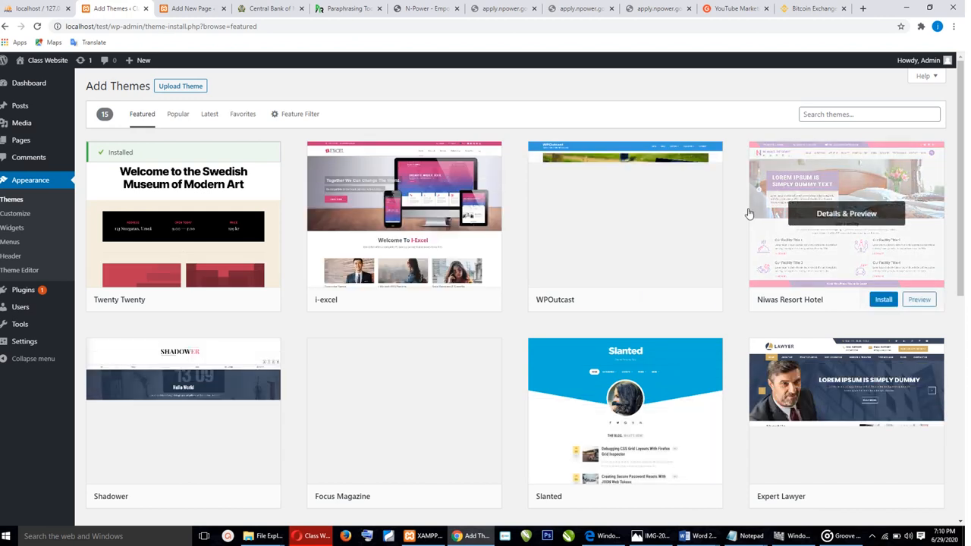
scroll(639, 352, "down", 2)
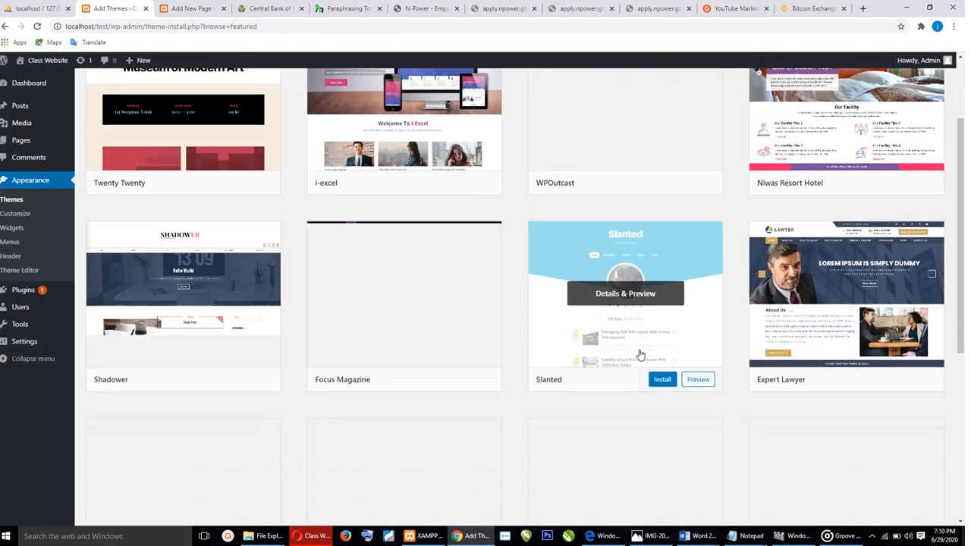
scroll(639, 354, "down", 2)
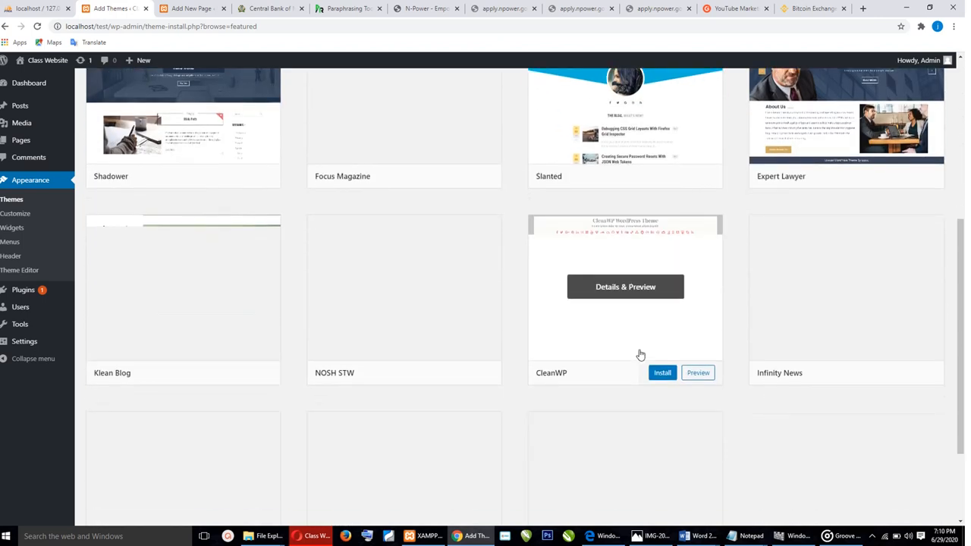
scroll(639, 353, "down", 1)
scroll(639, 353, "up", 2)
scroll(639, 353, "up", 2)
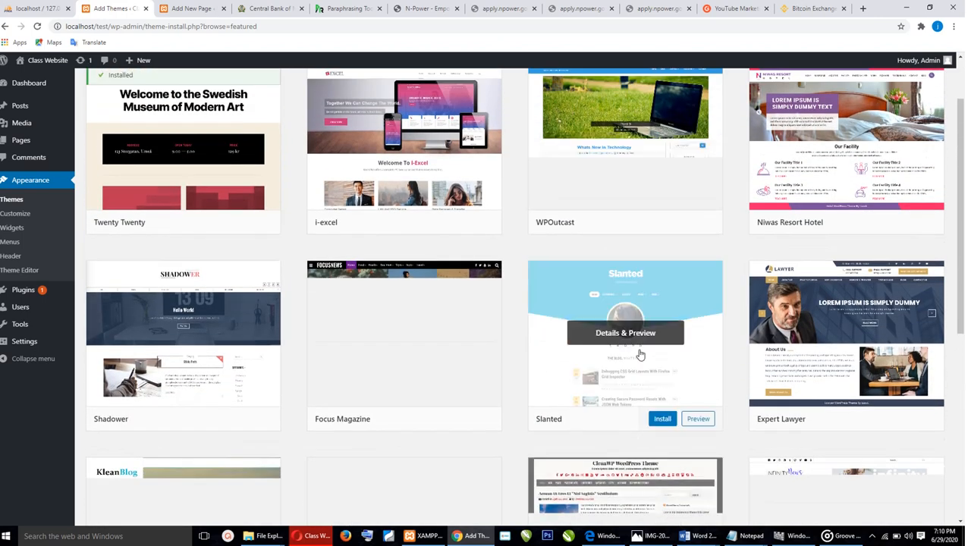
scroll(639, 353, "up", 1)
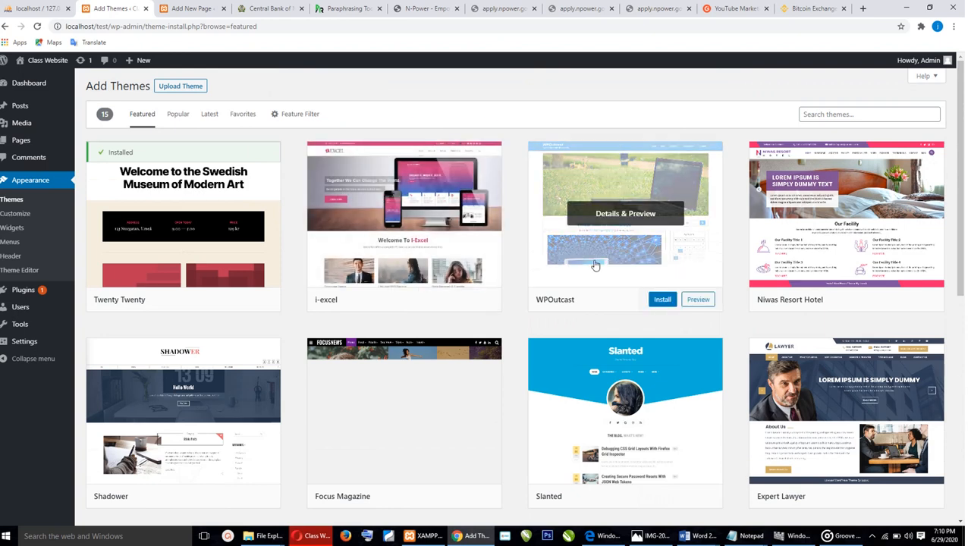
scroll(640, 349, "down", 2)
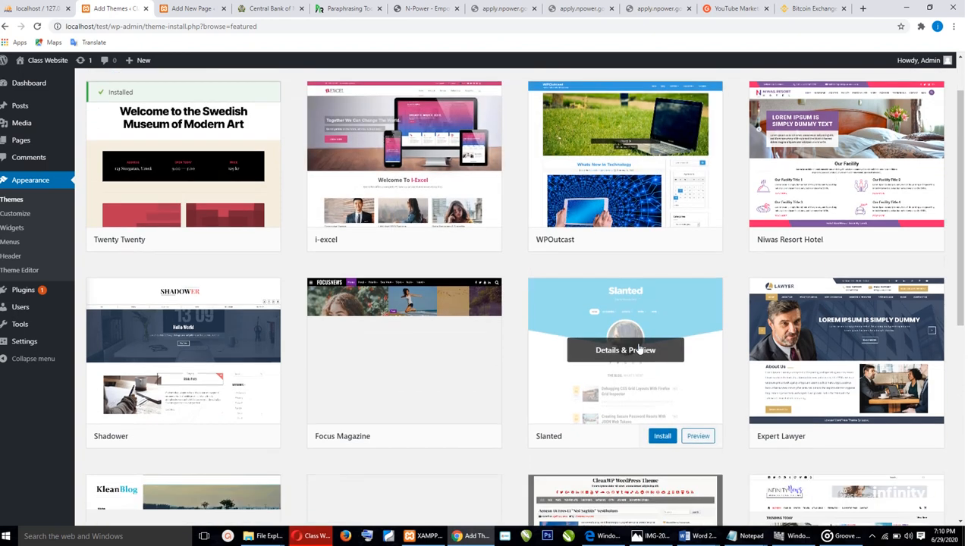
left_click_drag(639, 348, 650, 452)
Step: Review the remaining featured themes and install the i-excel theme
scroll(650, 452, "up", 3)
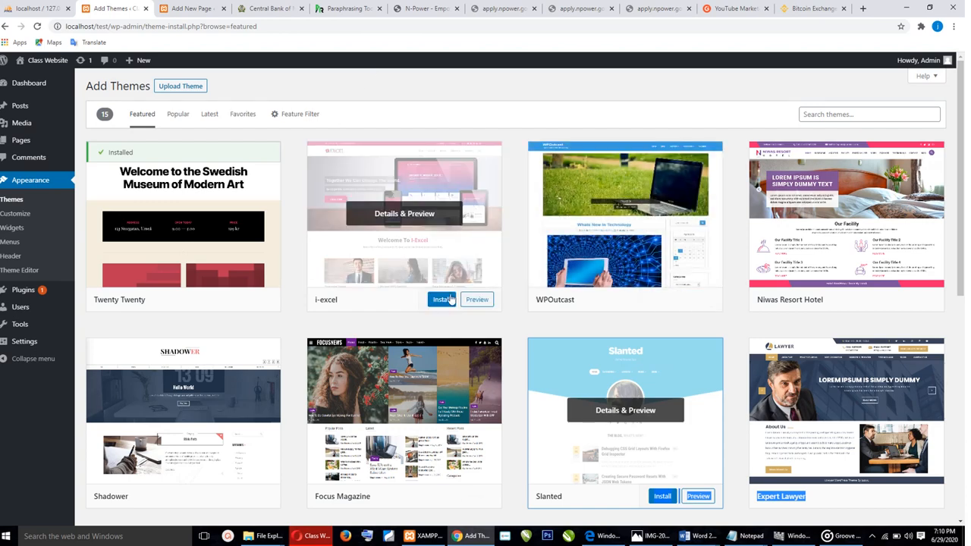
scroll(643, 385, "down", 8)
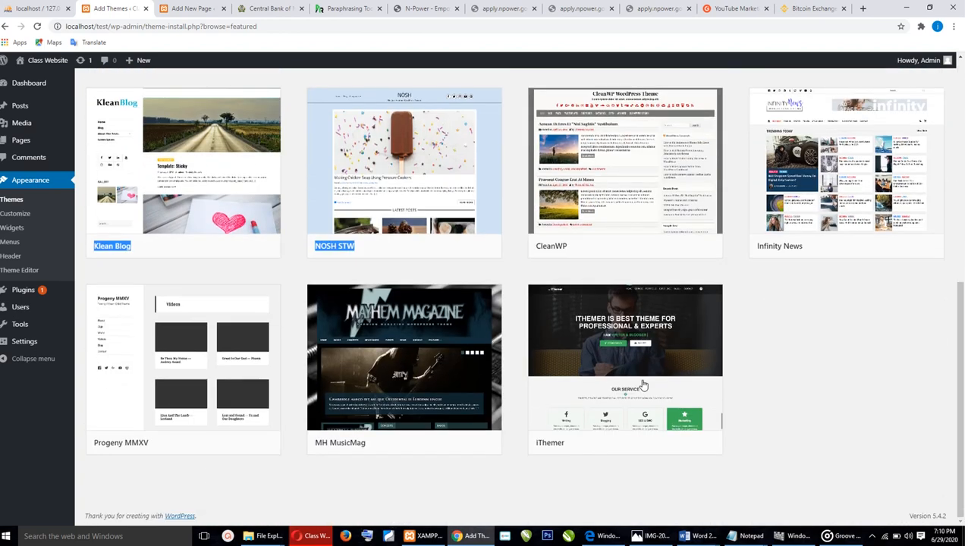
scroll(642, 385, "up", 8)
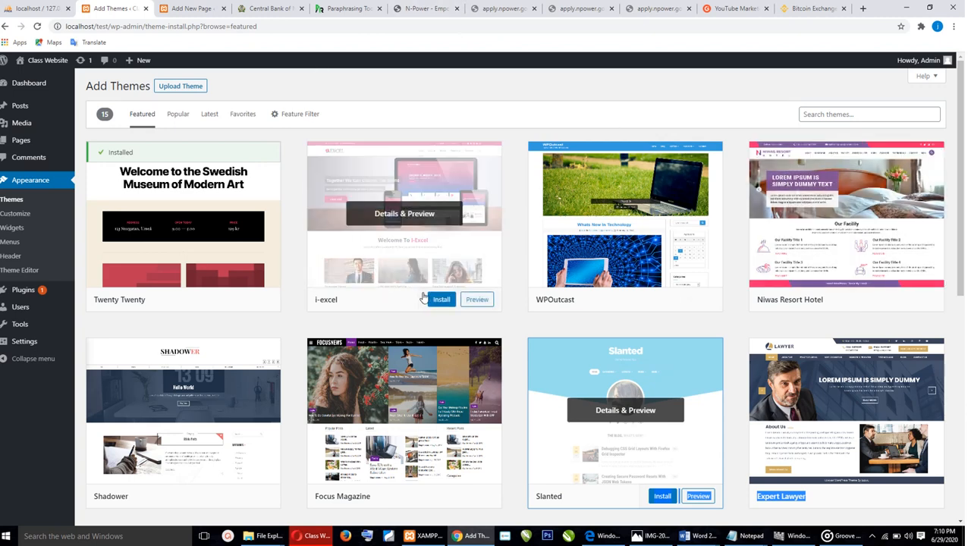
left_click(441, 301)
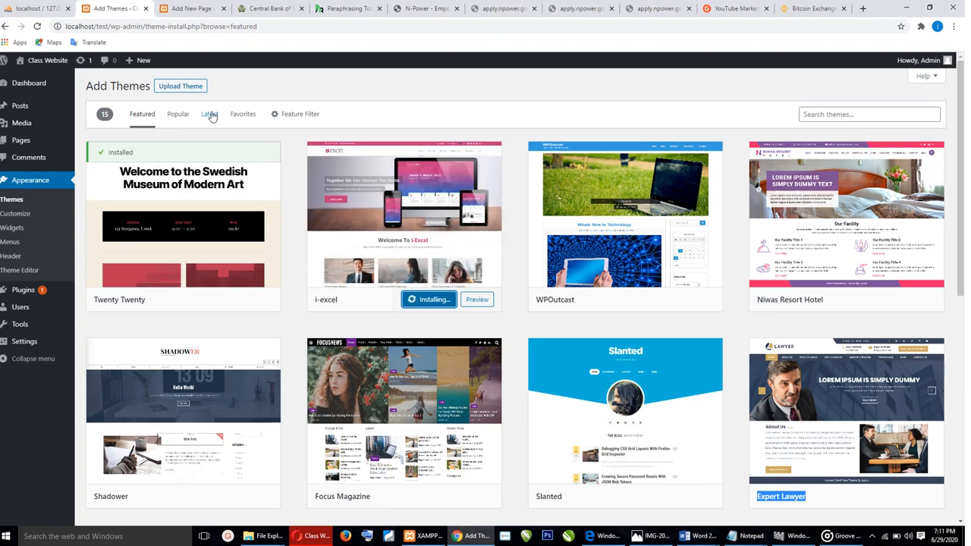
right_click(172, 90)
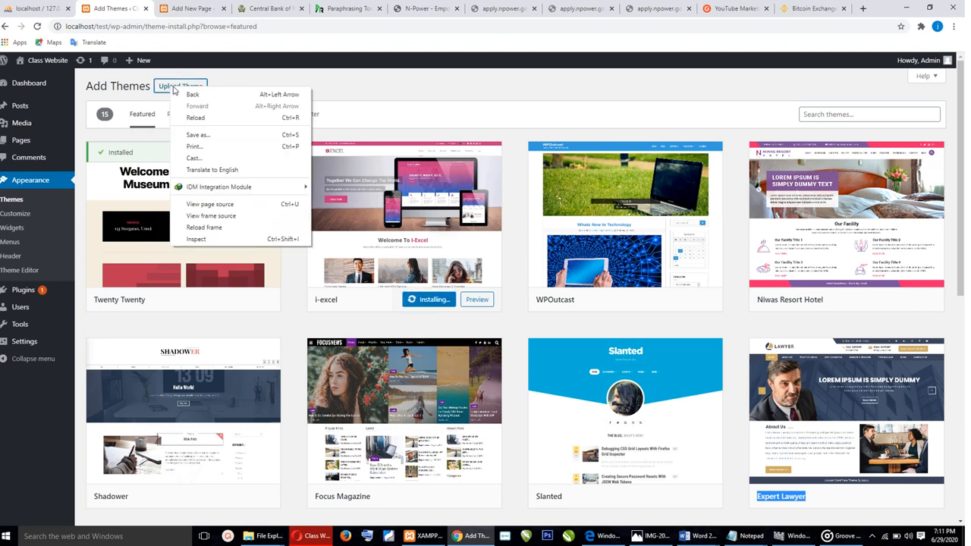
left_click(375, 88)
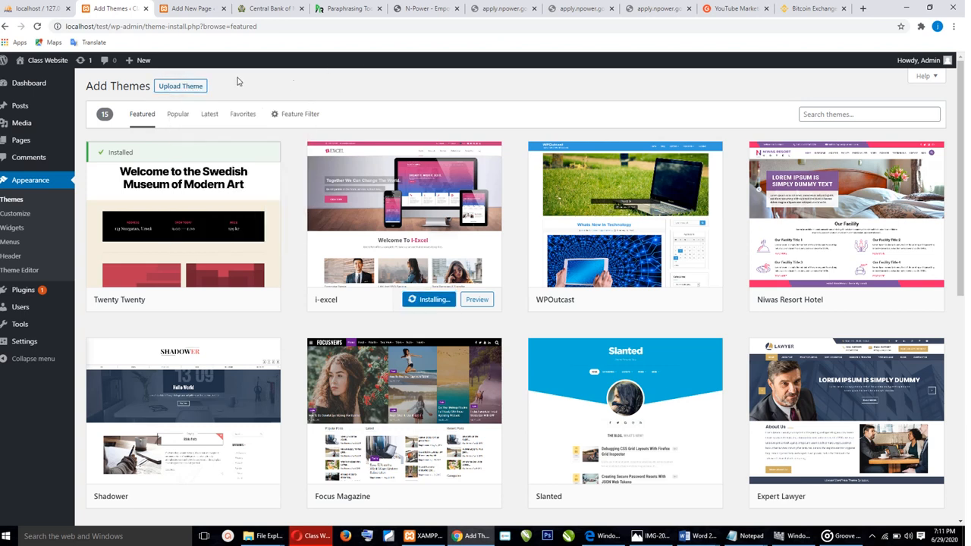
right_click(195, 88)
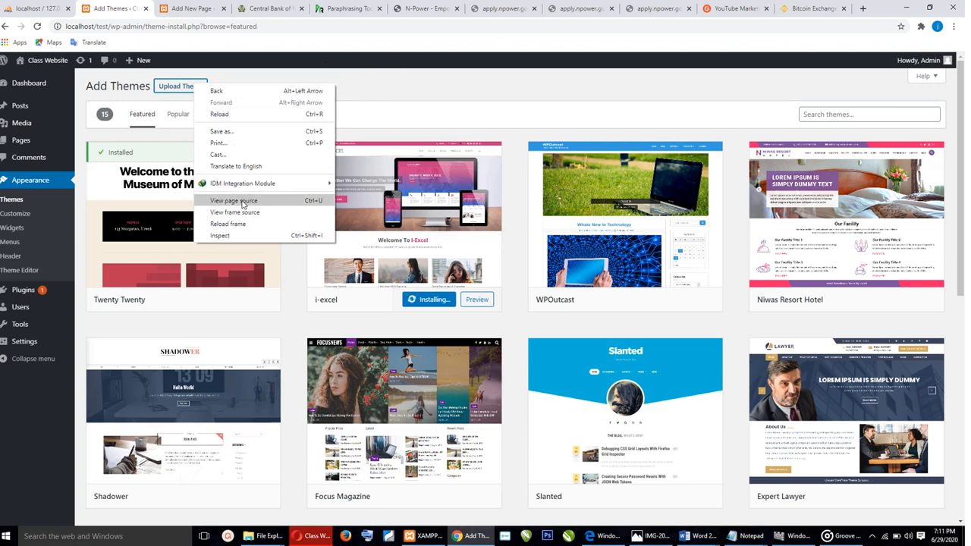
left_click(428, 95)
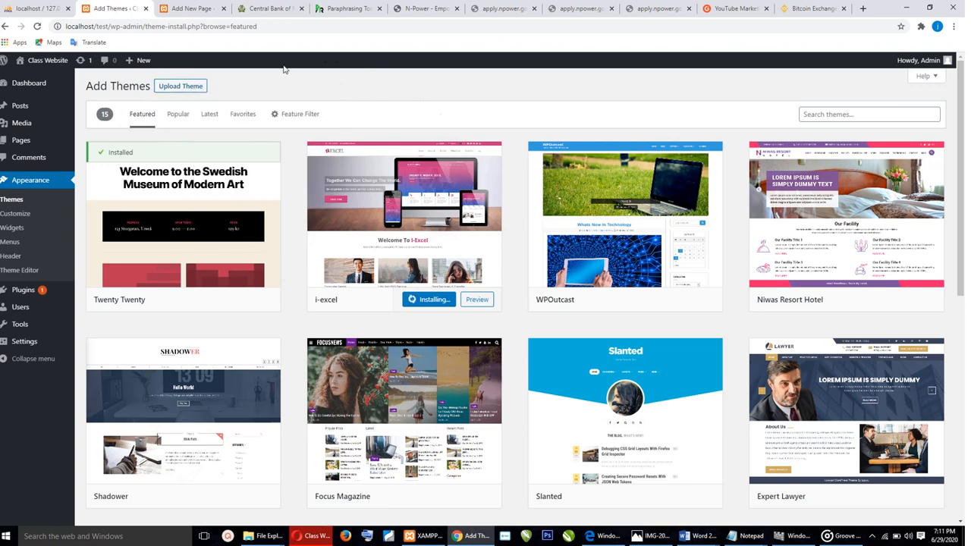
Step: Show the form for uploading a theme in .zip format, open its file selection and cancel it without choosing a file
left_click(179, 86)
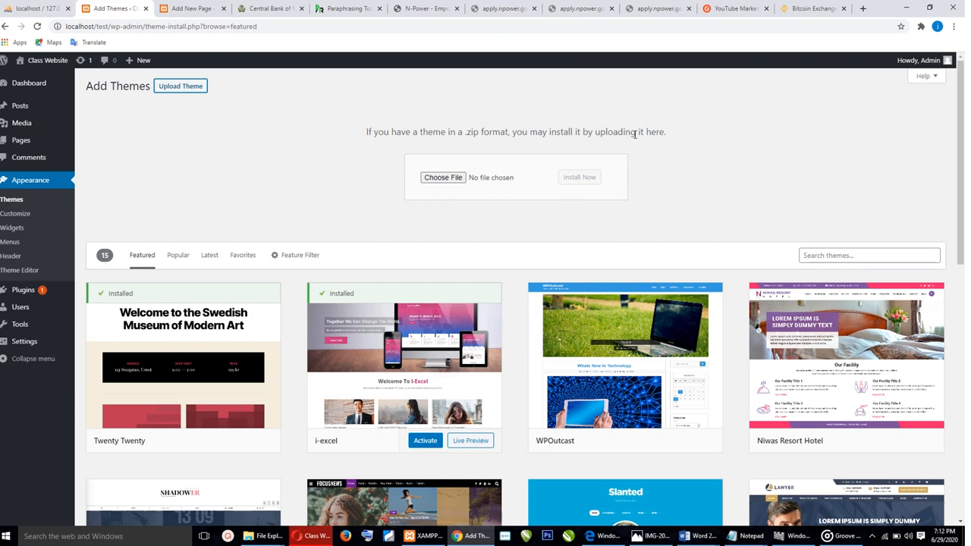
left_click(455, 185)
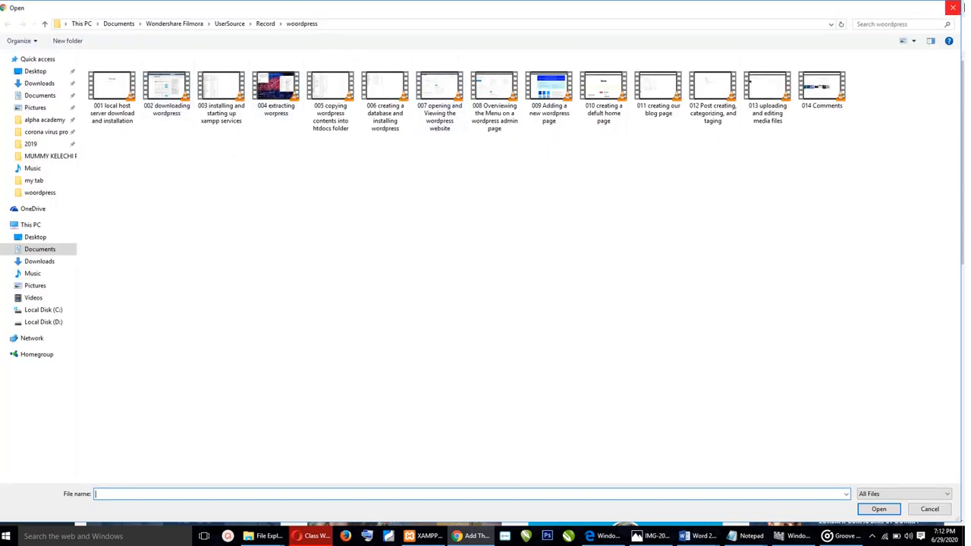
left_click(952, 8)
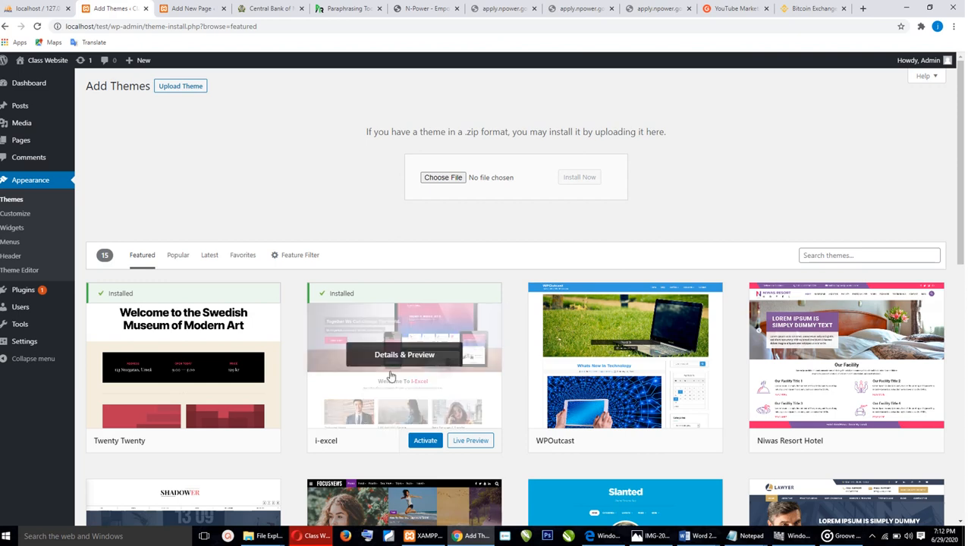
Step: Activate the i-excel theme, switch to the Opera browser and reload the site's home page to look through it
left_click(428, 446)
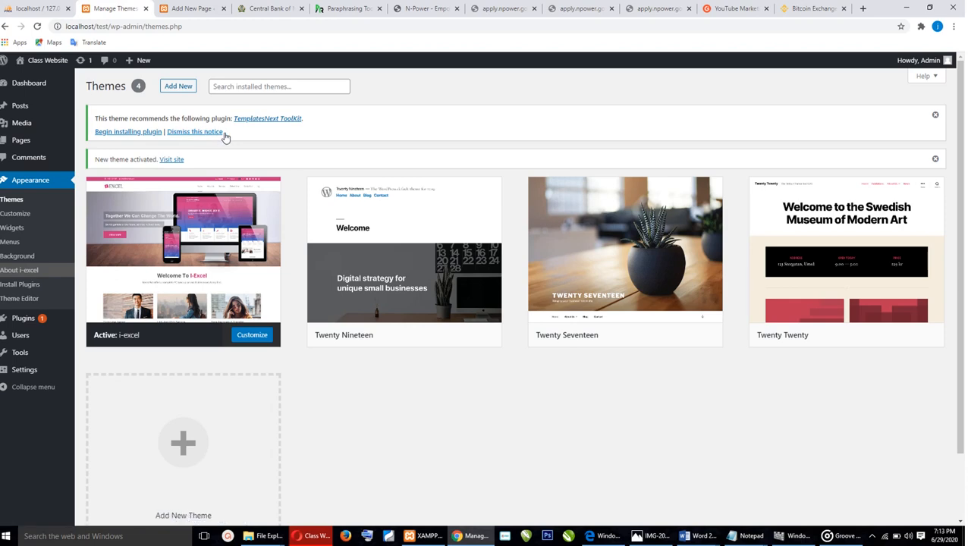
left_click(313, 536)
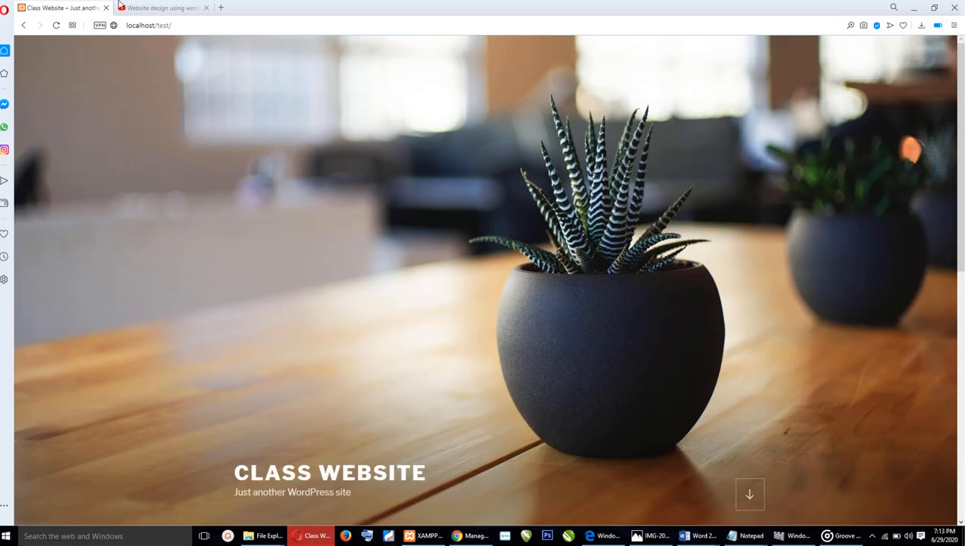
left_click(56, 25)
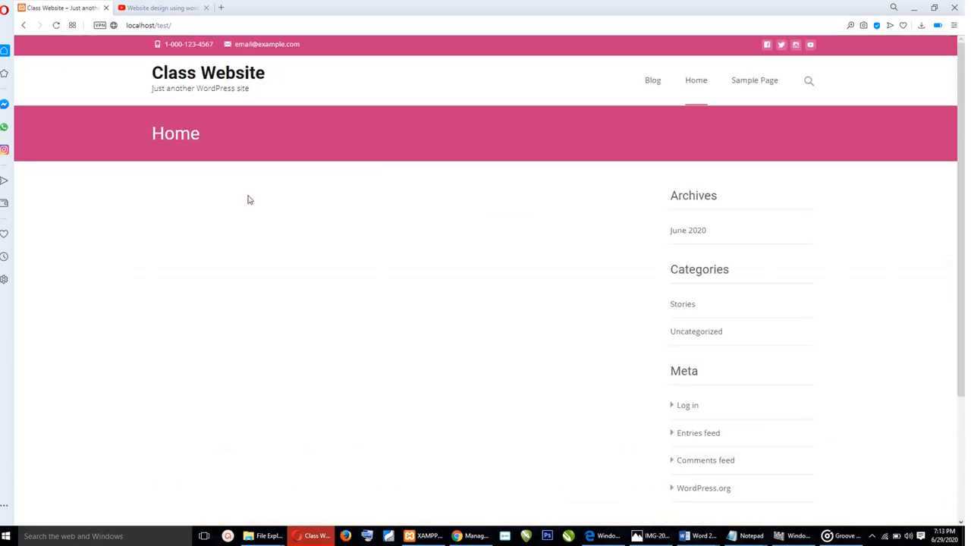
scroll(247, 199, "down", 3)
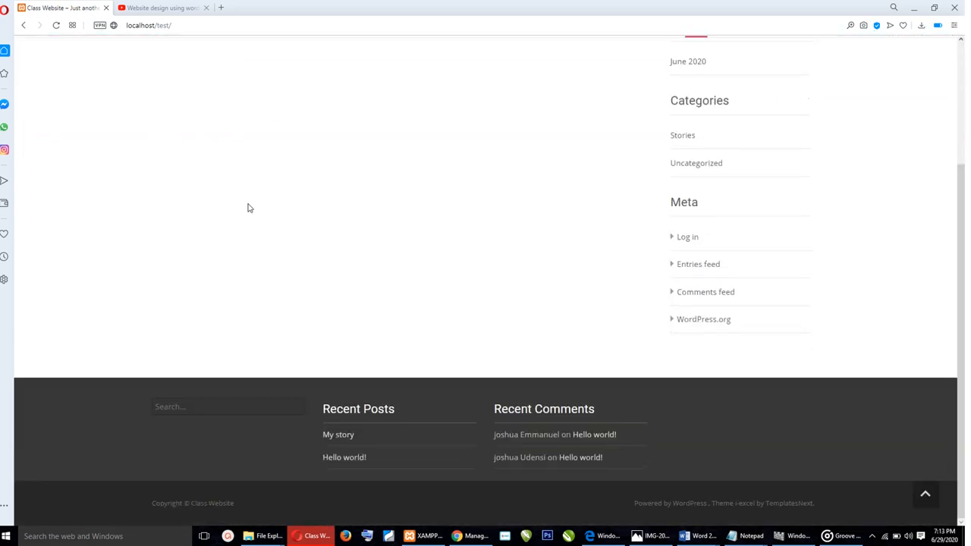
scroll(247, 207, "up", 5)
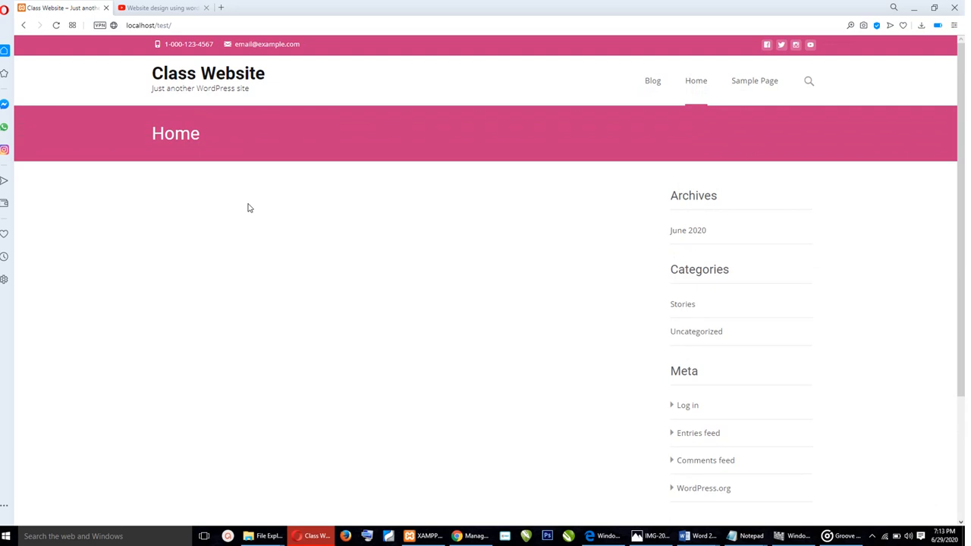
Step: Open the Class Website's blog page and look over its layout in the i-excel theme, switching briefly to the home page and back
left_click(649, 87)
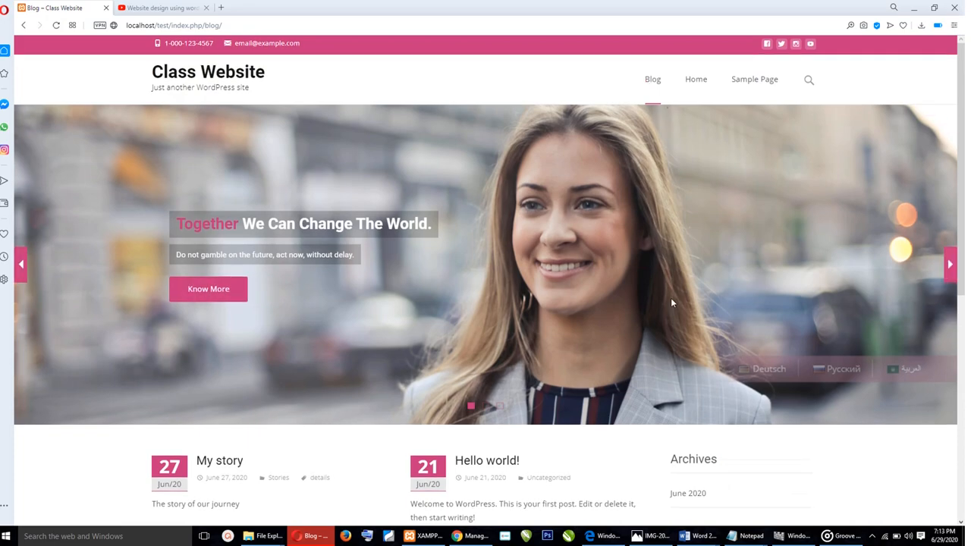
scroll(671, 297, "down", 5)
scroll(670, 303, "up", 5)
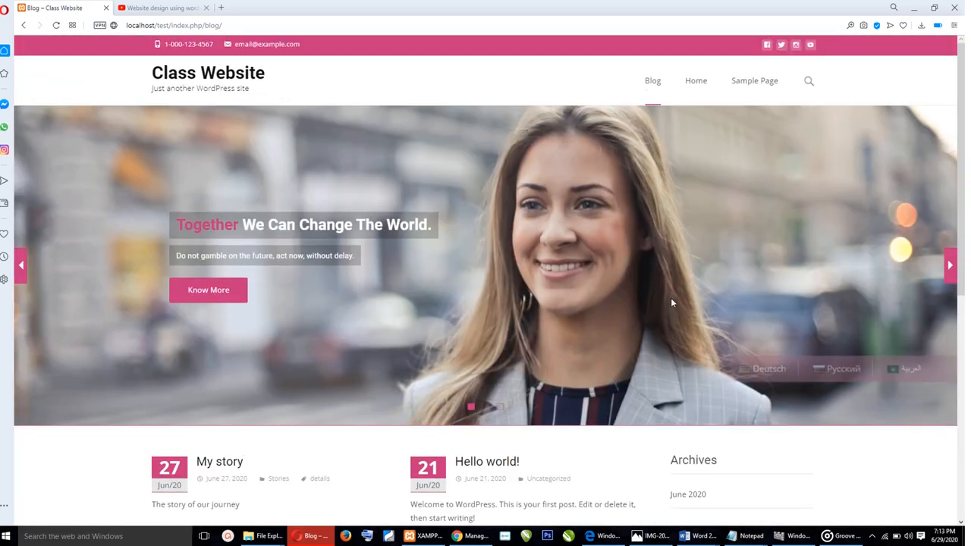
left_click(694, 81)
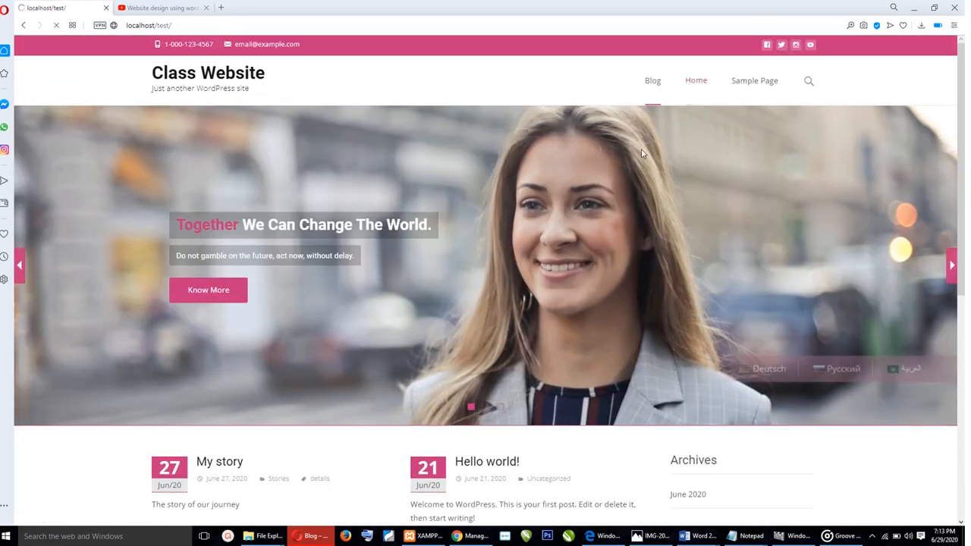
left_click(653, 82)
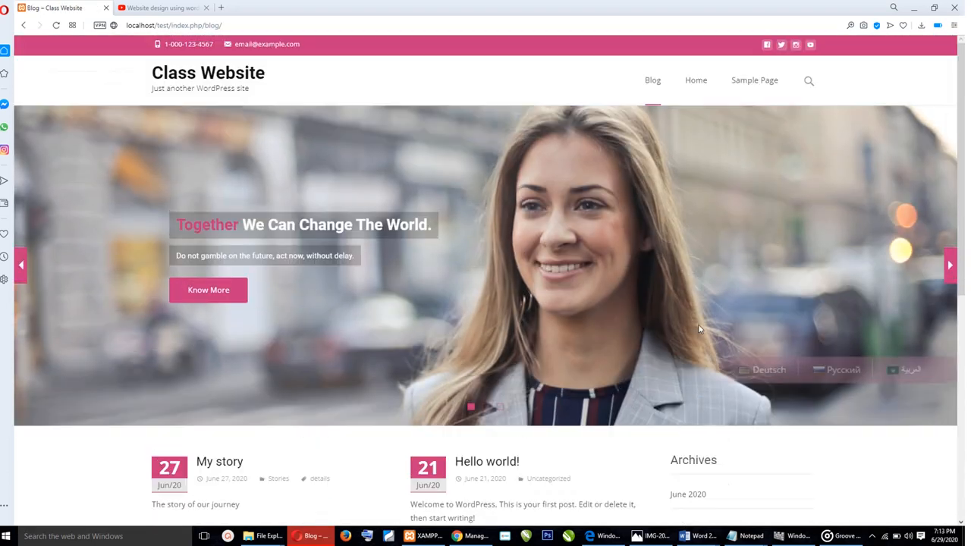
Step: Go through the slides of the blog page's image slider and view the posts beneath it
left_click(949, 265)
left_click(949, 266)
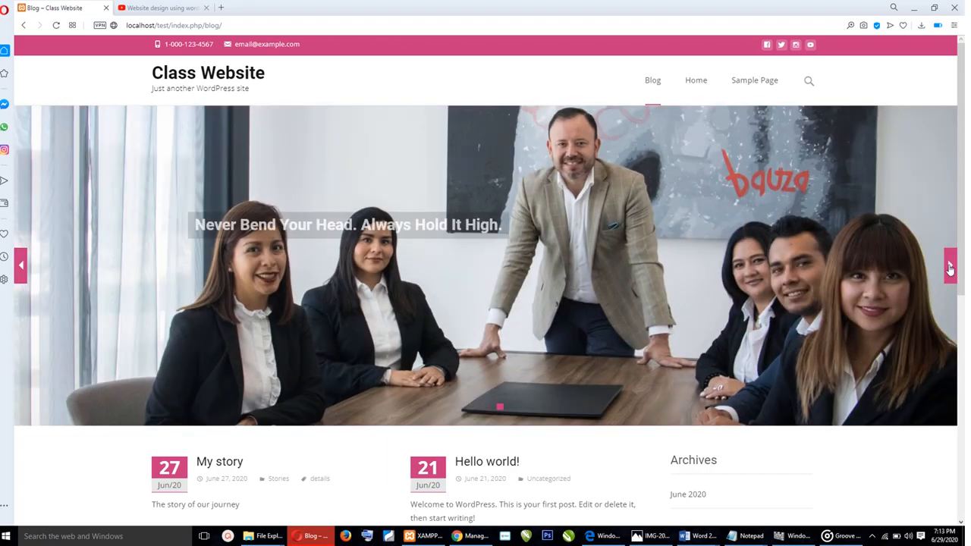
left_click(949, 267)
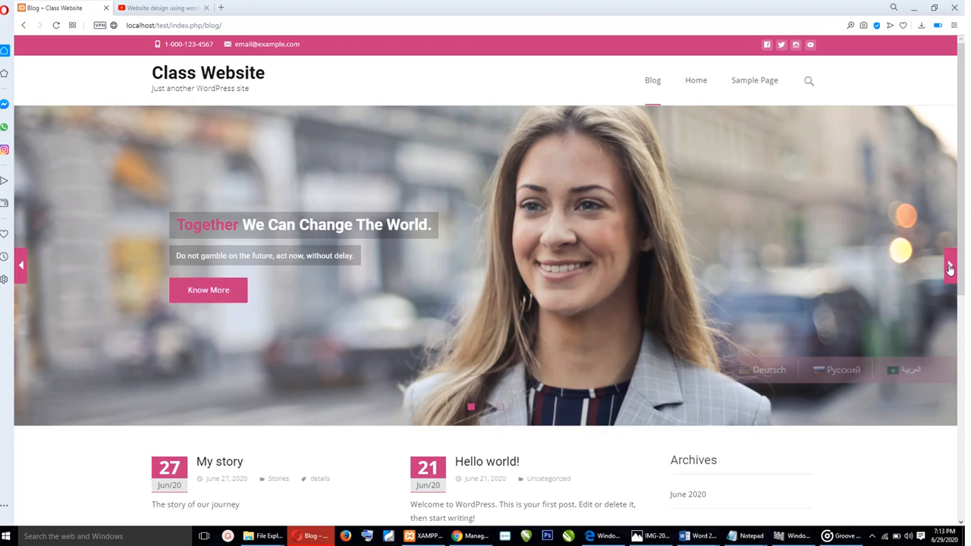
left_click(949, 267)
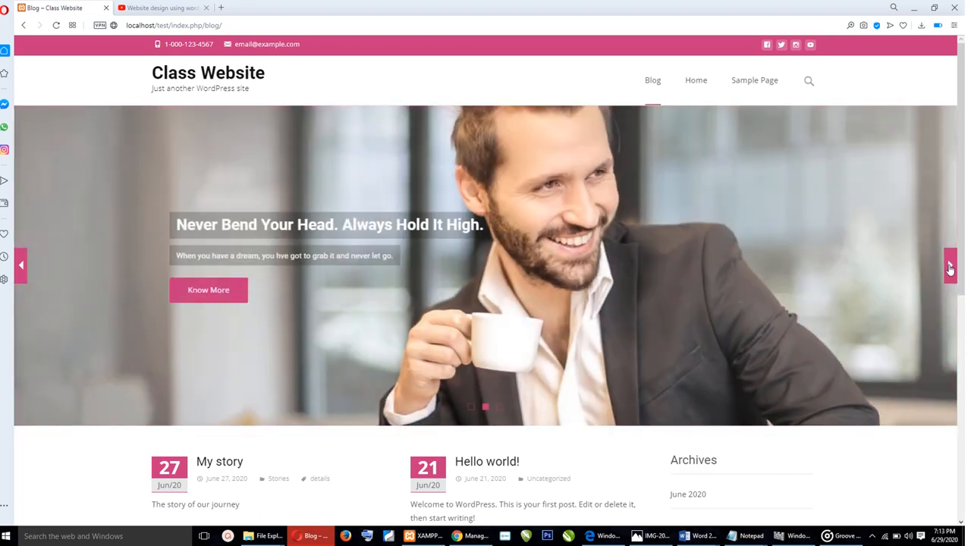
scroll(949, 267, "down", 3)
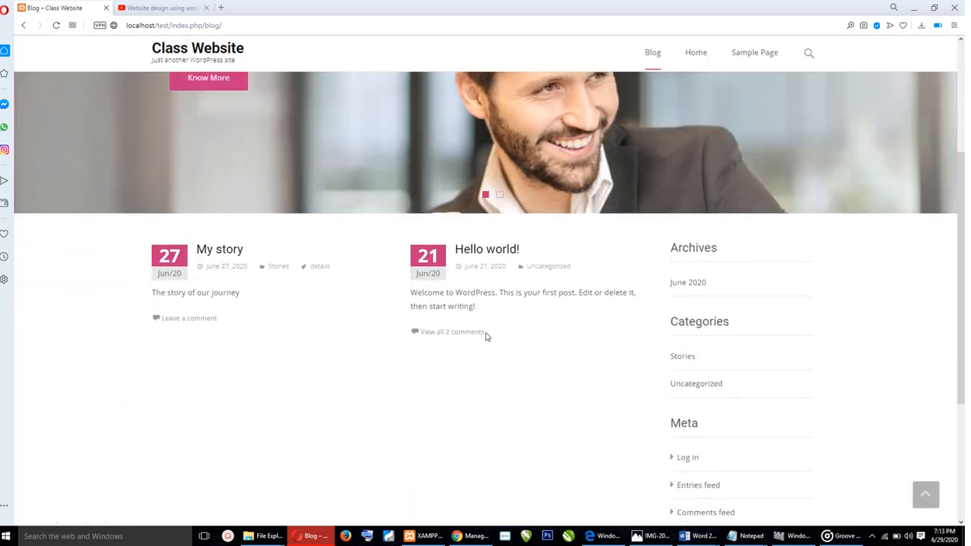
scroll(570, 390, "up", 3)
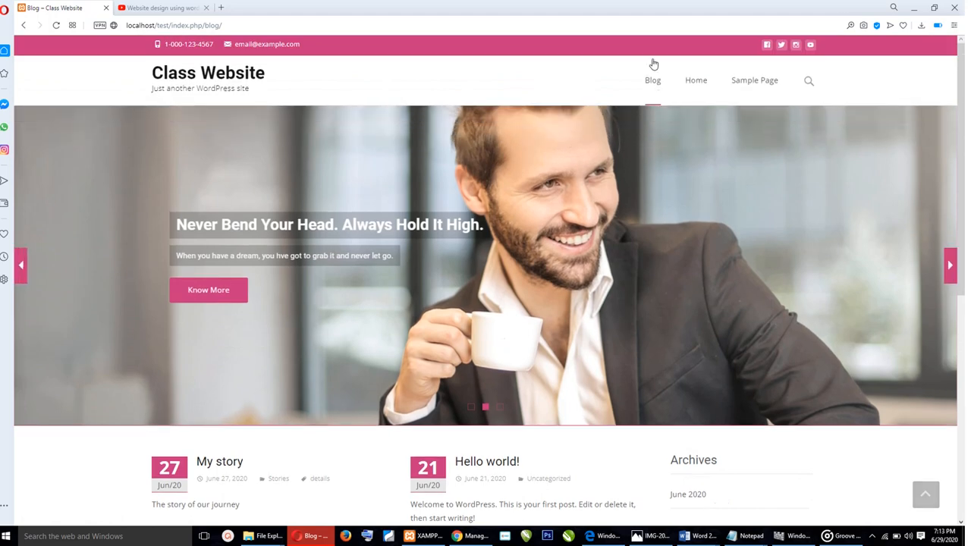
Step: Reload the blog page, advance through all its slides again and return to the site's home page
left_click(650, 82)
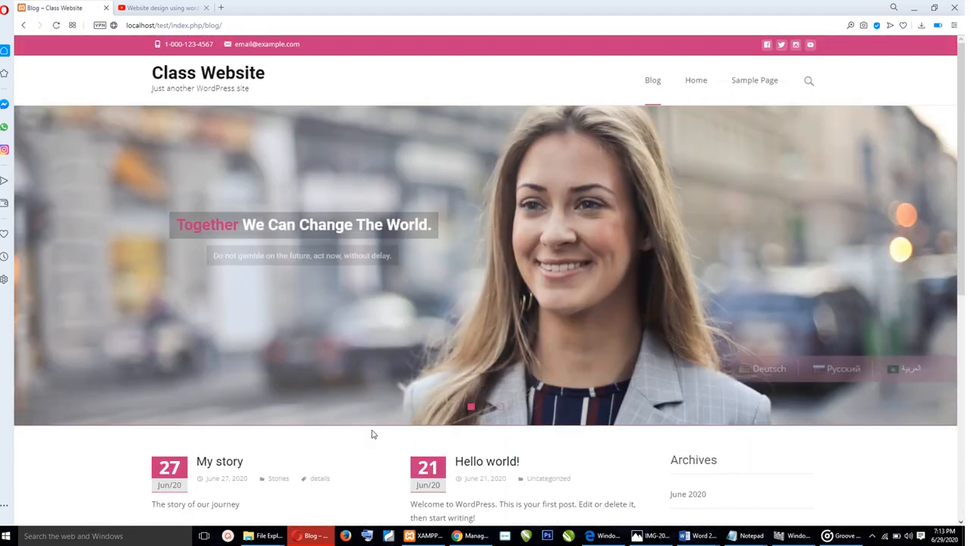
left_click(952, 271)
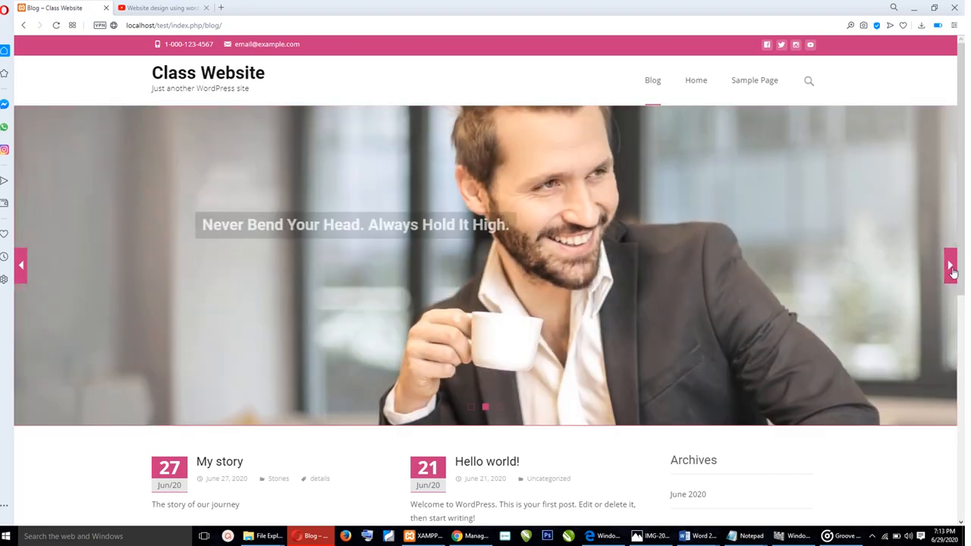
left_click(951, 267)
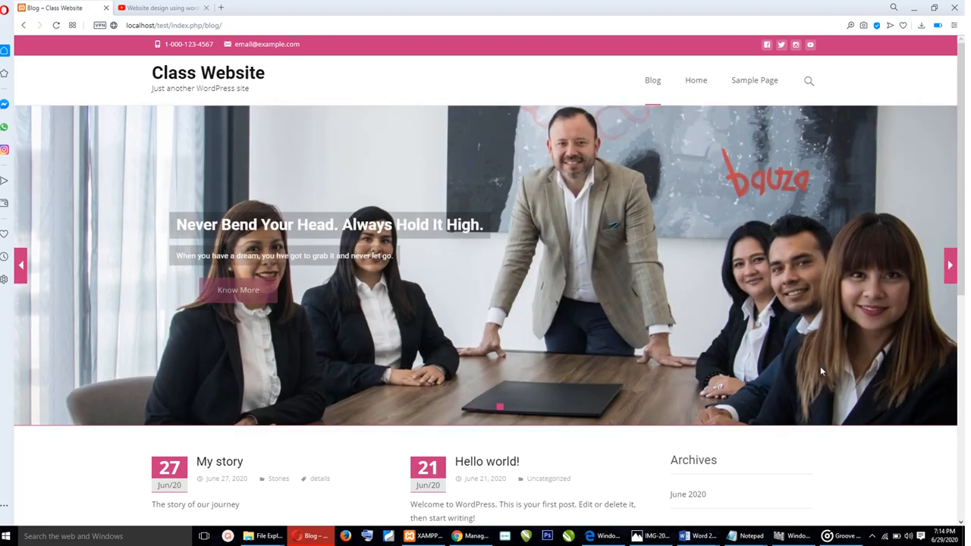
left_click(950, 271)
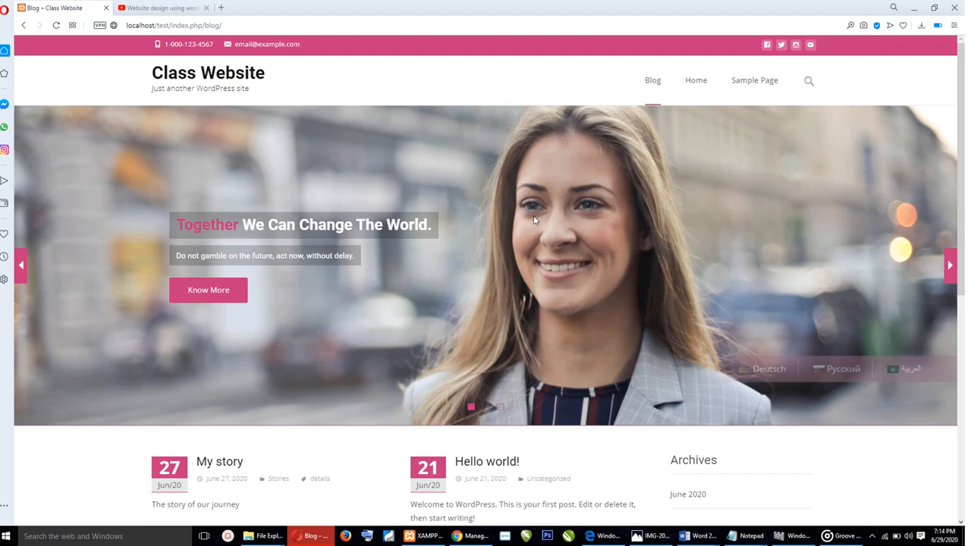
left_click(704, 81)
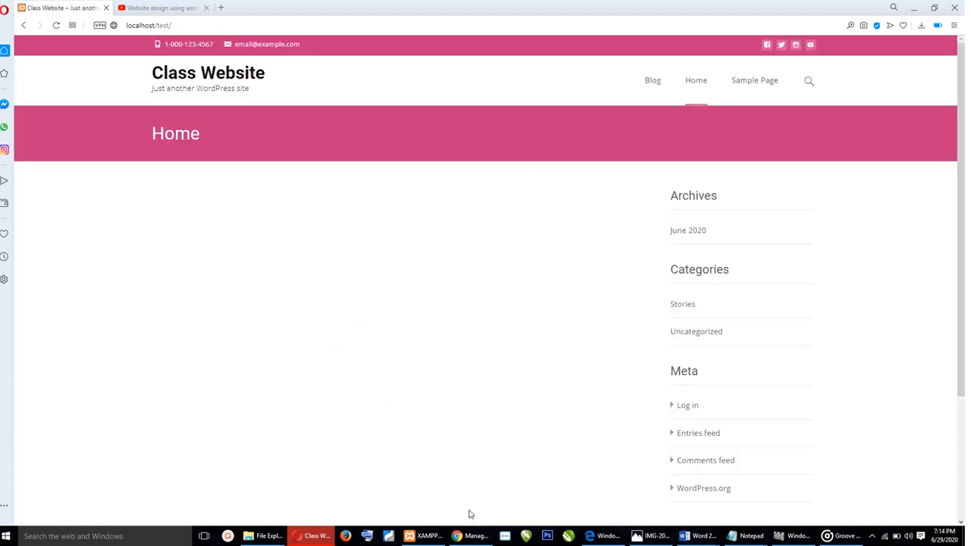
Step: Return to the WordPress admin in Chrome, open the customizer for i-excel and examine its Site Identity settings and other option sections
left_click(475, 537)
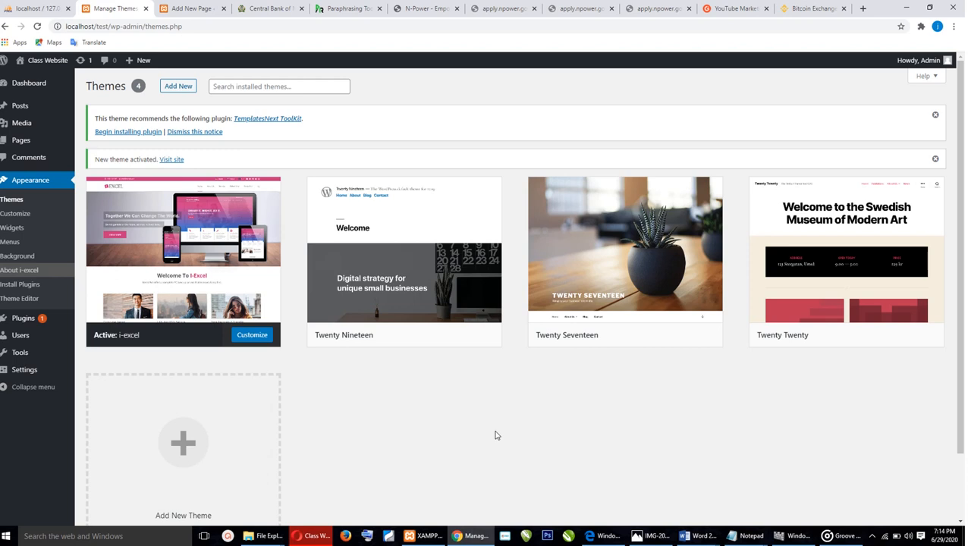
left_click(252, 335)
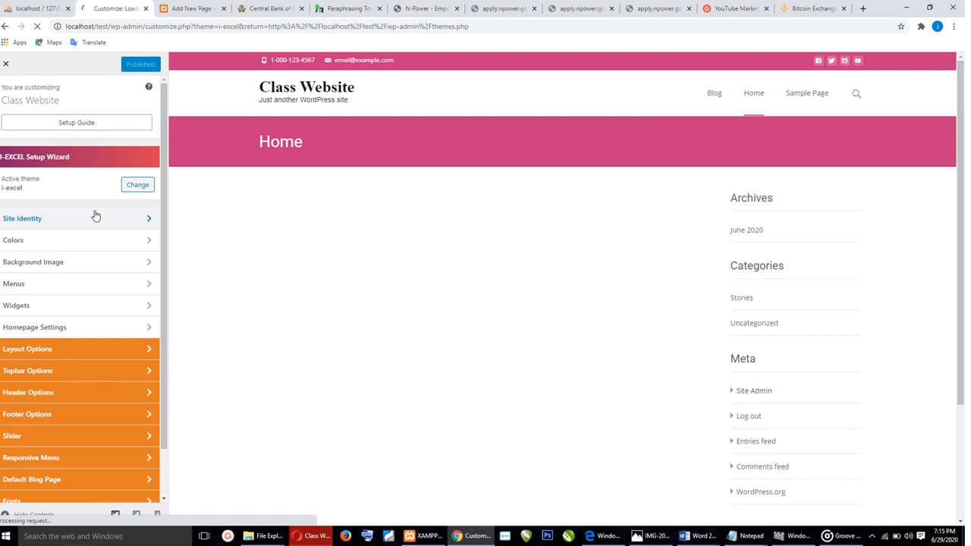
left_click(95, 218)
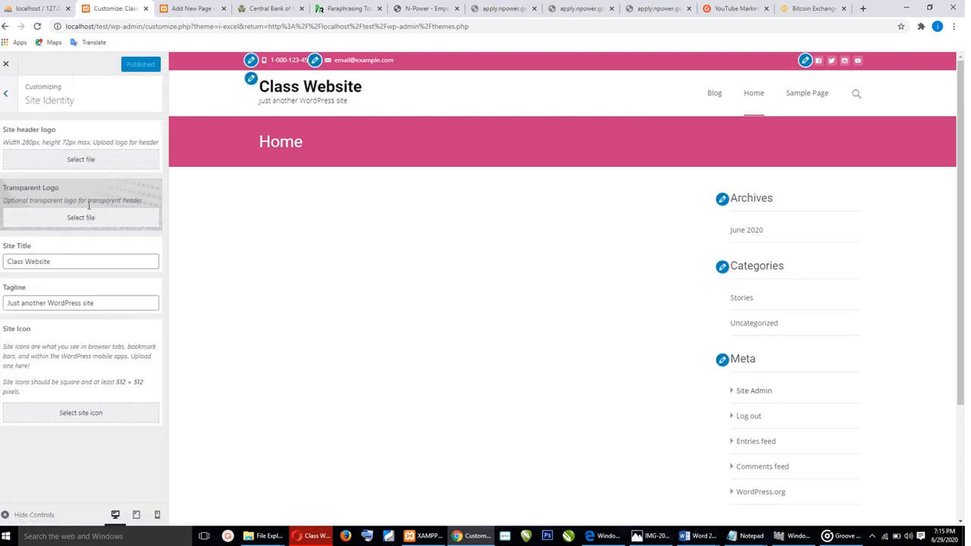
left_click(7, 93)
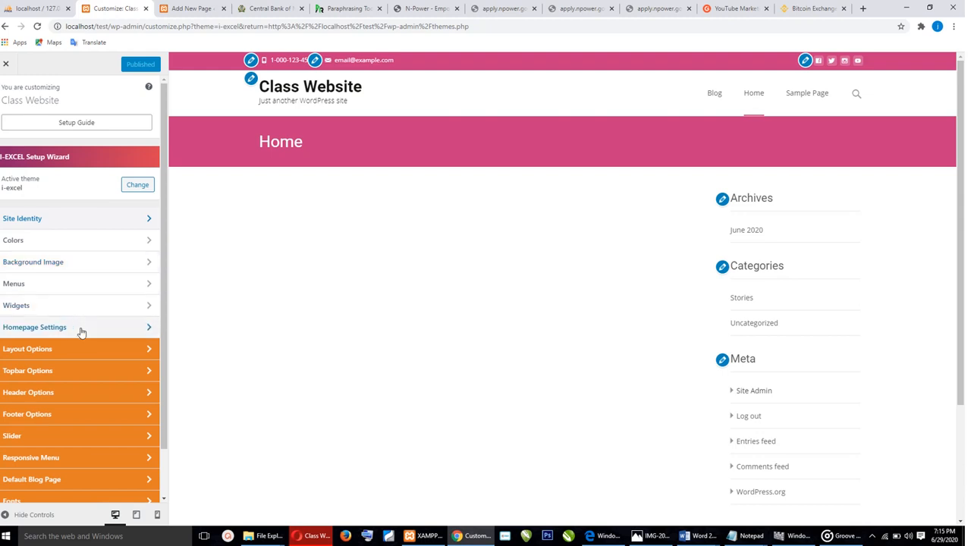
scroll(81, 332, "down", 1)
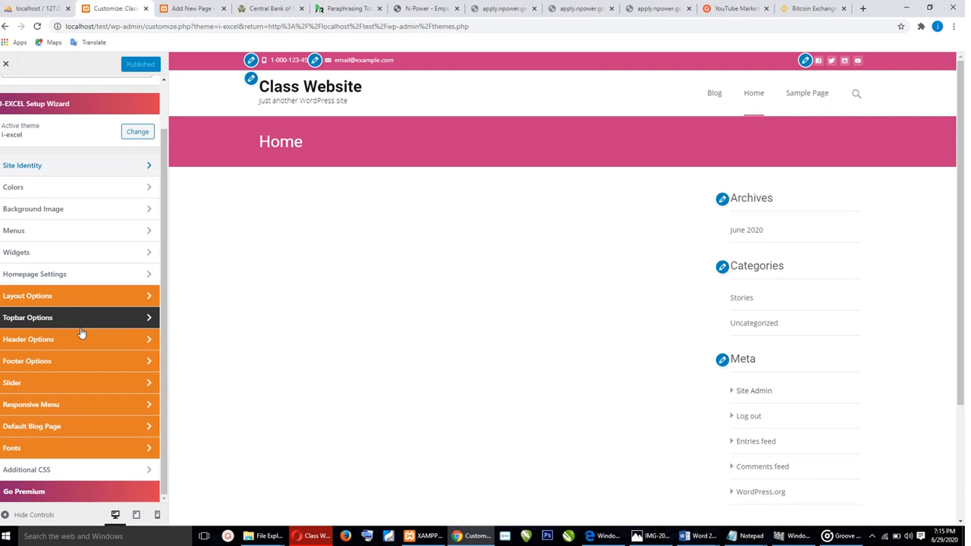
Step: Leave the customizer, reload the list of installed themes and open the details of the Twenty Nineteen theme
left_click(5, 26)
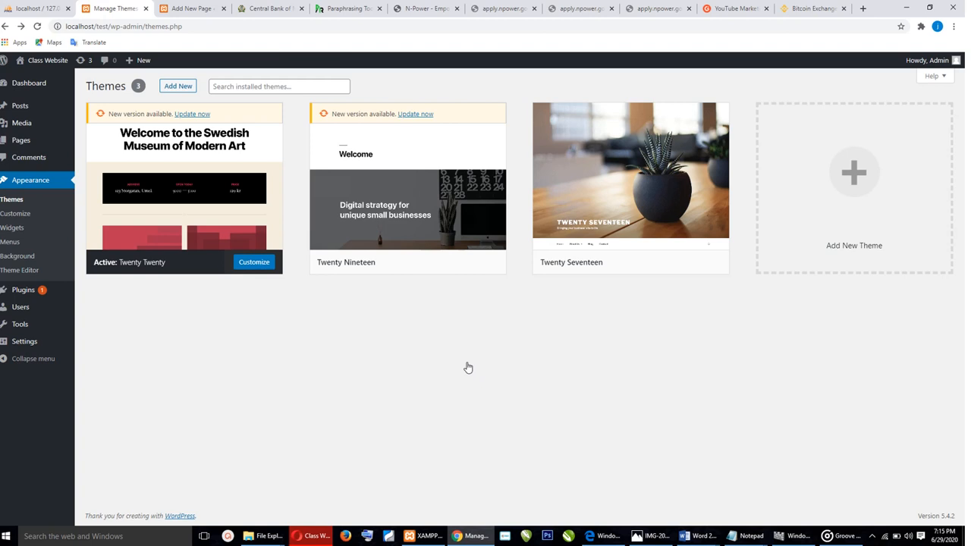
mouse_move(576, 200)
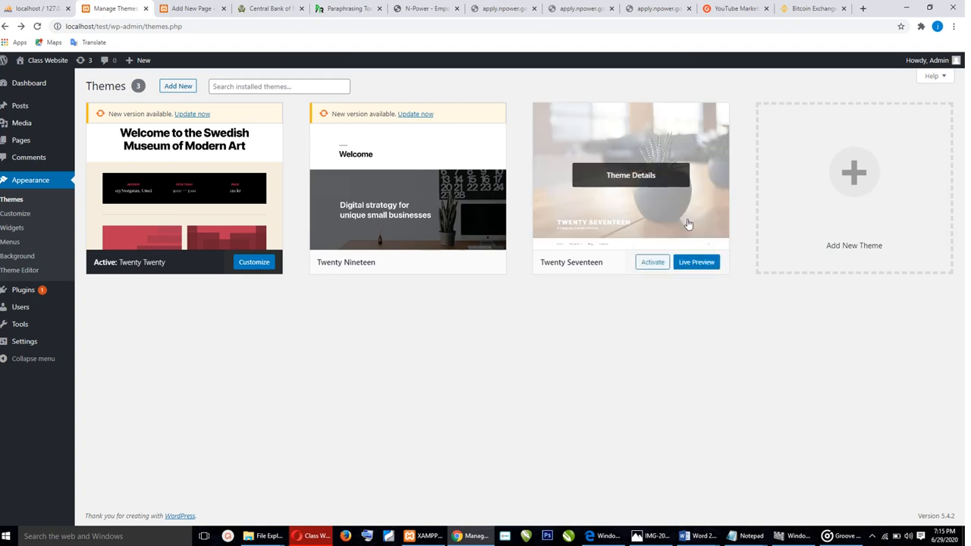
left_click(20, 199)
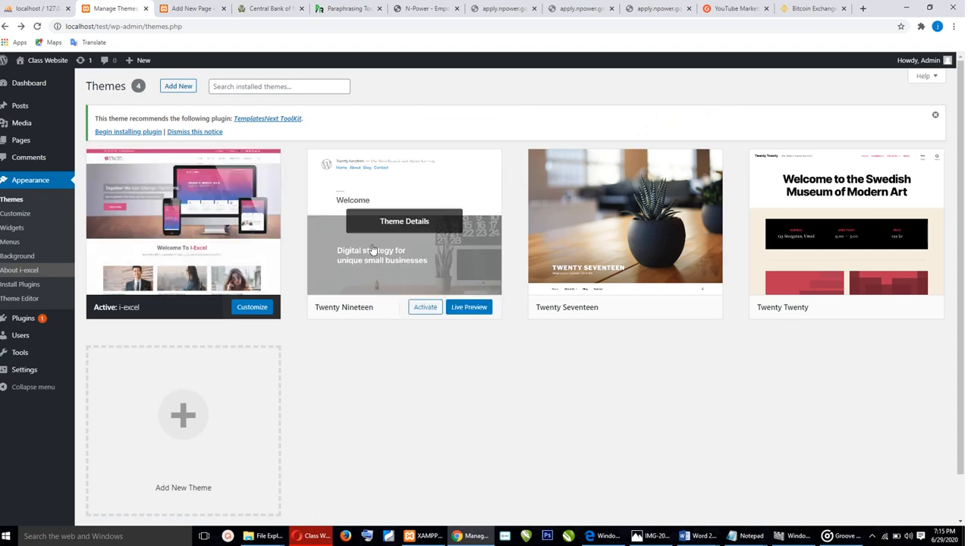
left_click(421, 227)
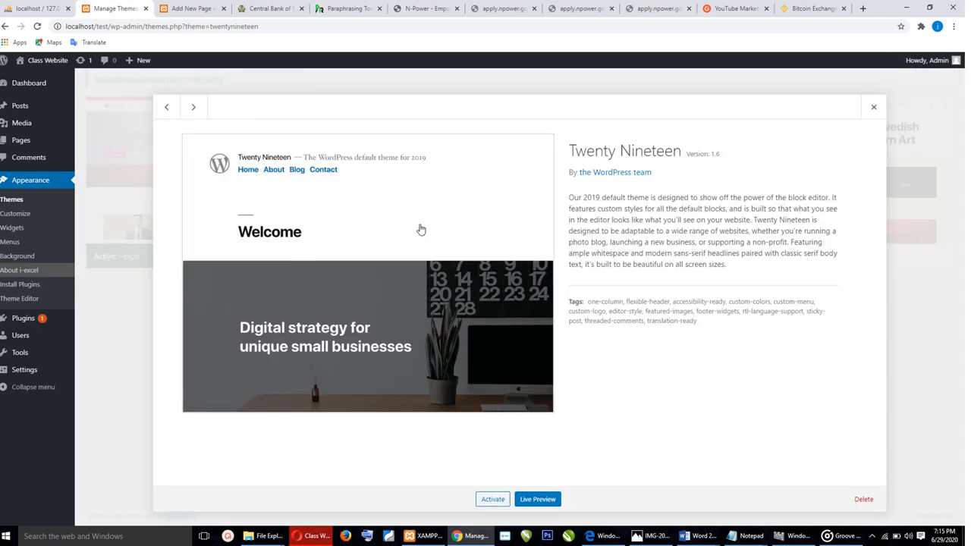
Step: Delete the installed Twenty Nineteen and Twenty Seventeen themes from the site, confirming each deletion
left_click(863, 501)
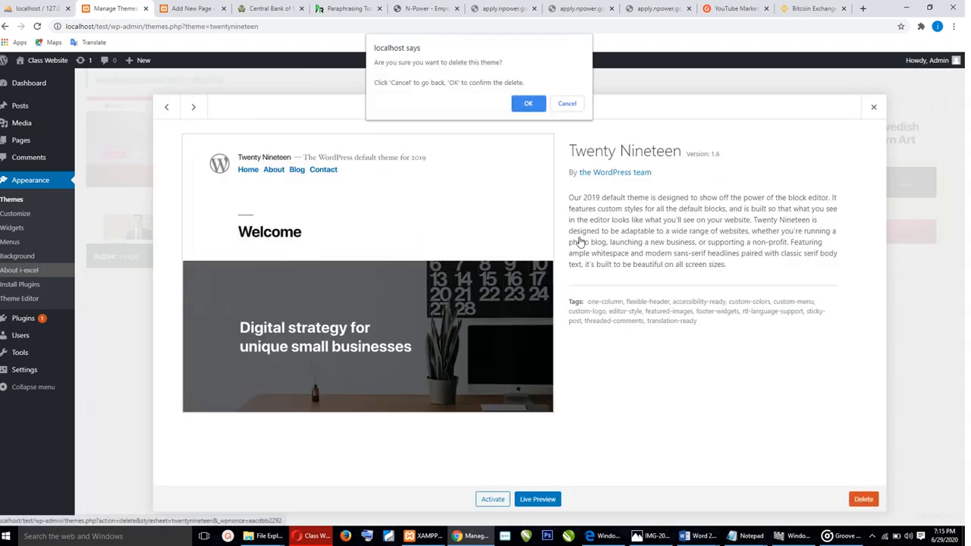
left_click(523, 103)
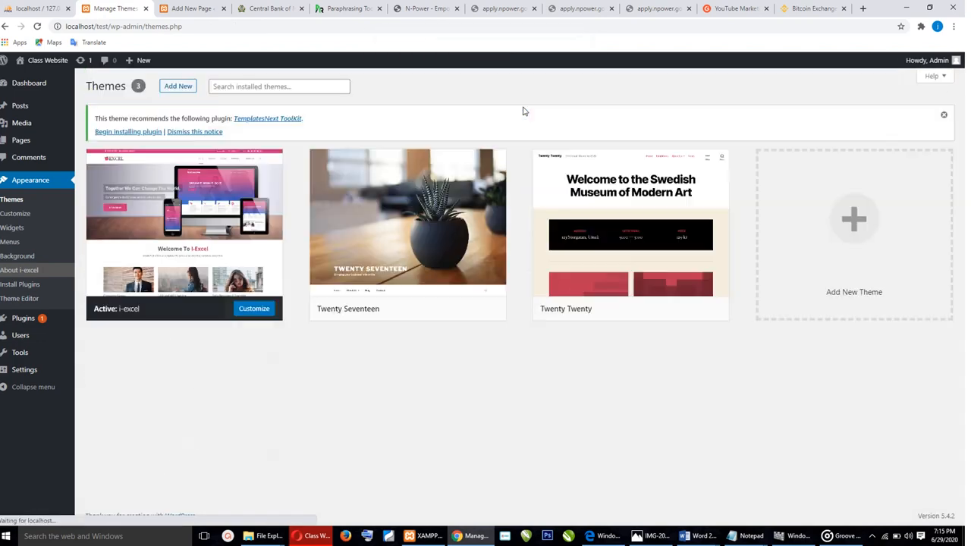
left_click(416, 227)
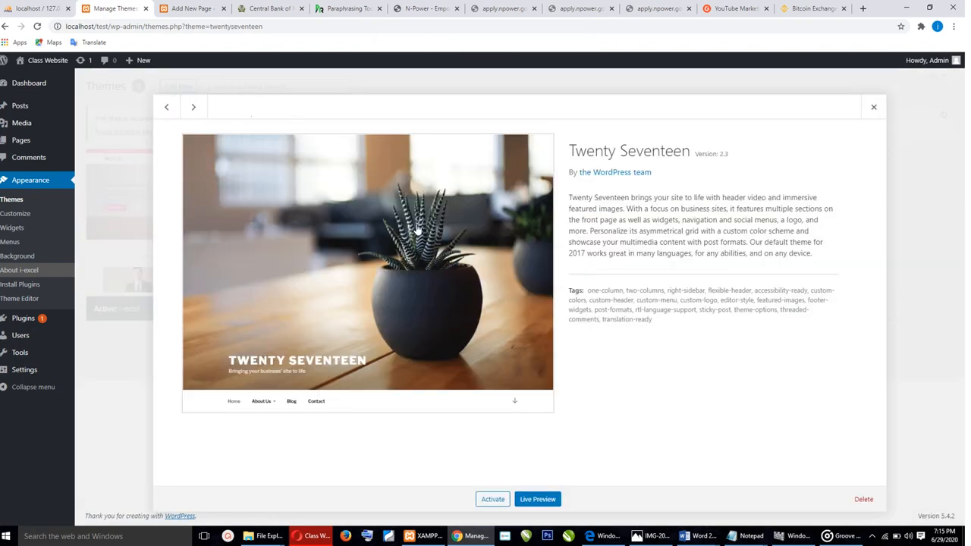
left_click(863, 501)
left_click(523, 106)
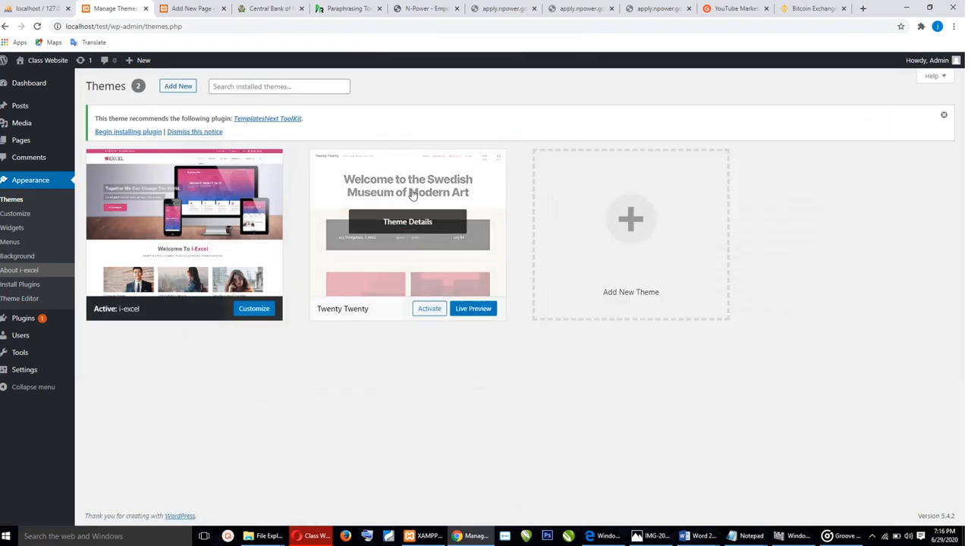
Step: Open the details of the Twenty Twenty theme and delete it, confirming the deletion
left_click(416, 214)
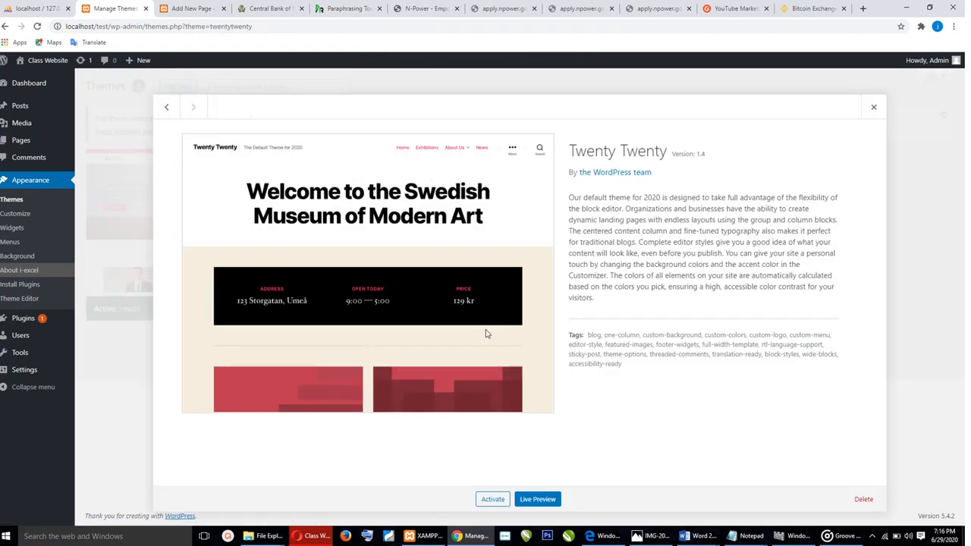
left_click(863, 499)
left_click(535, 104)
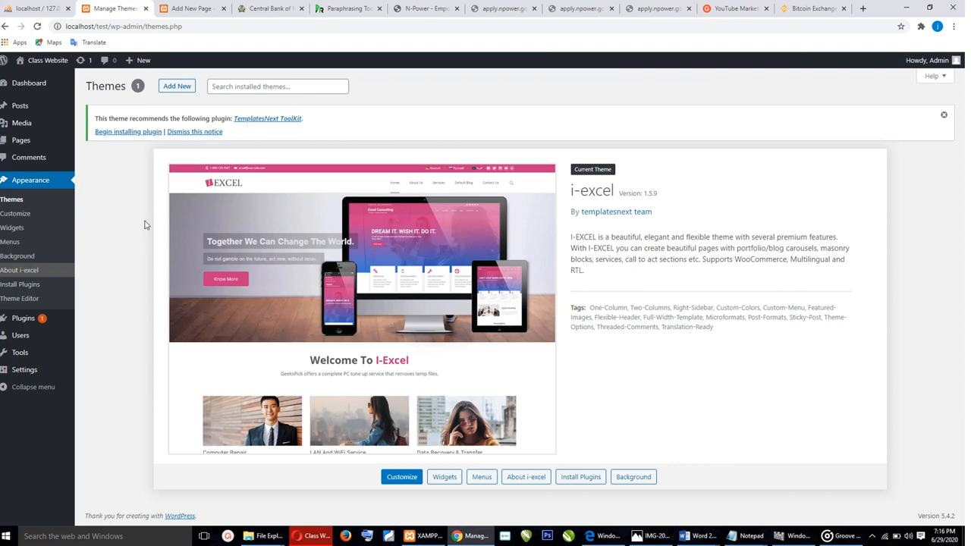
Step: Reload the installed themes, view the customizer for the active i-excel theme and return to the themes page
left_click(17, 204)
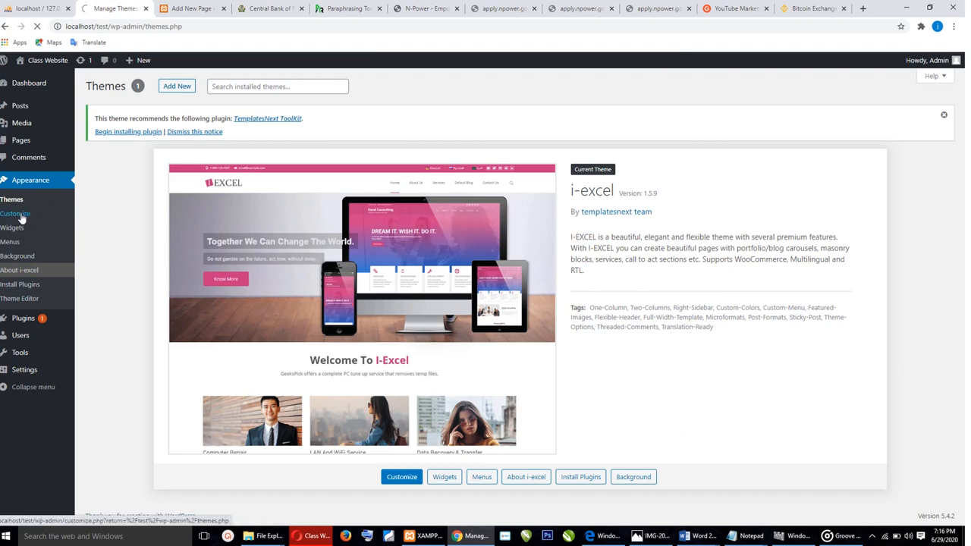
left_click(21, 217)
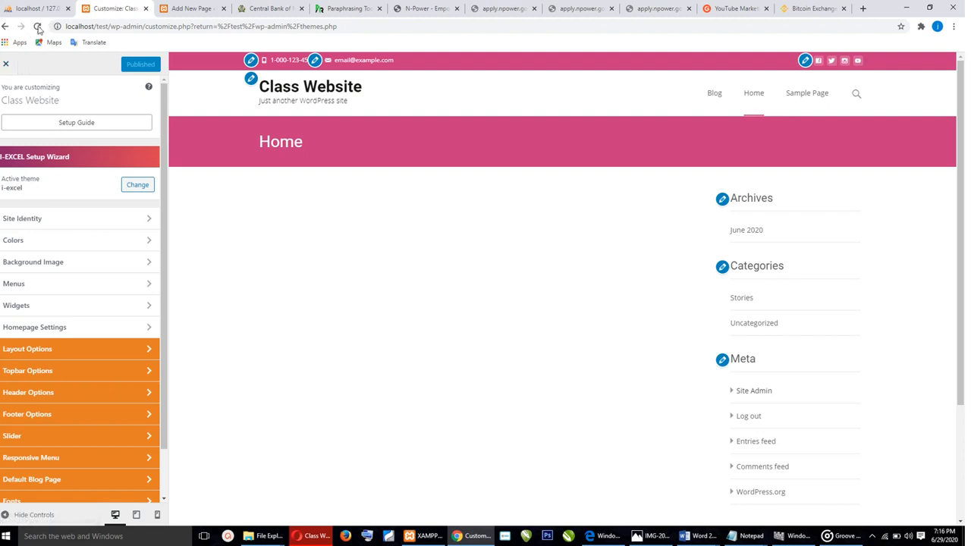
left_click(6, 26)
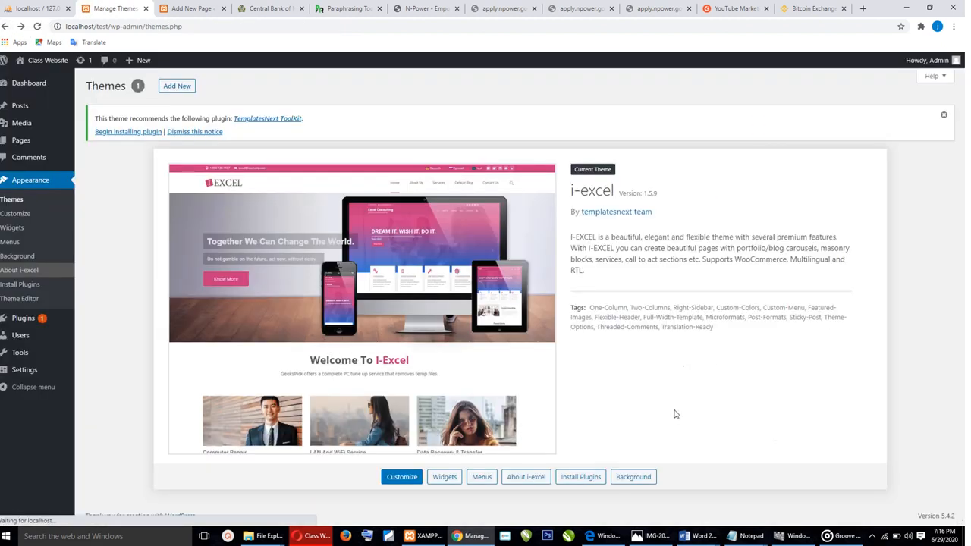